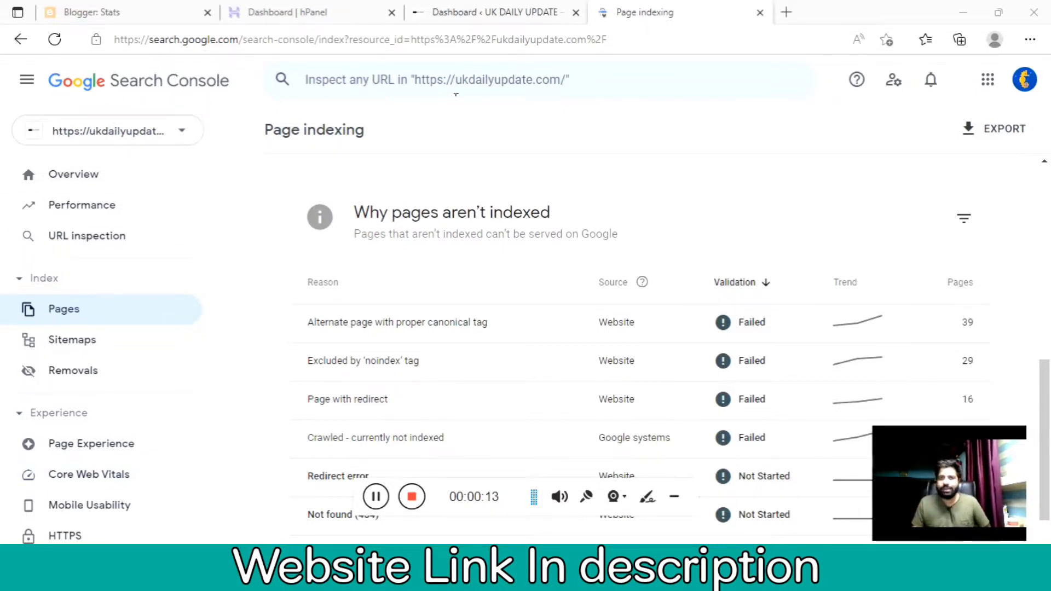
left_click(436, 87)
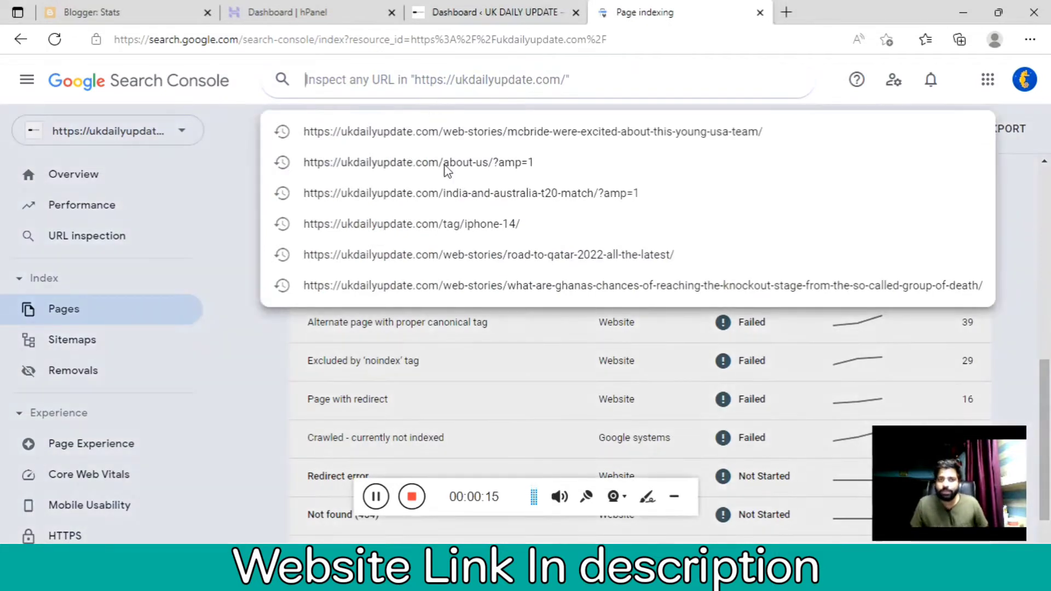
left_click(453, 138)
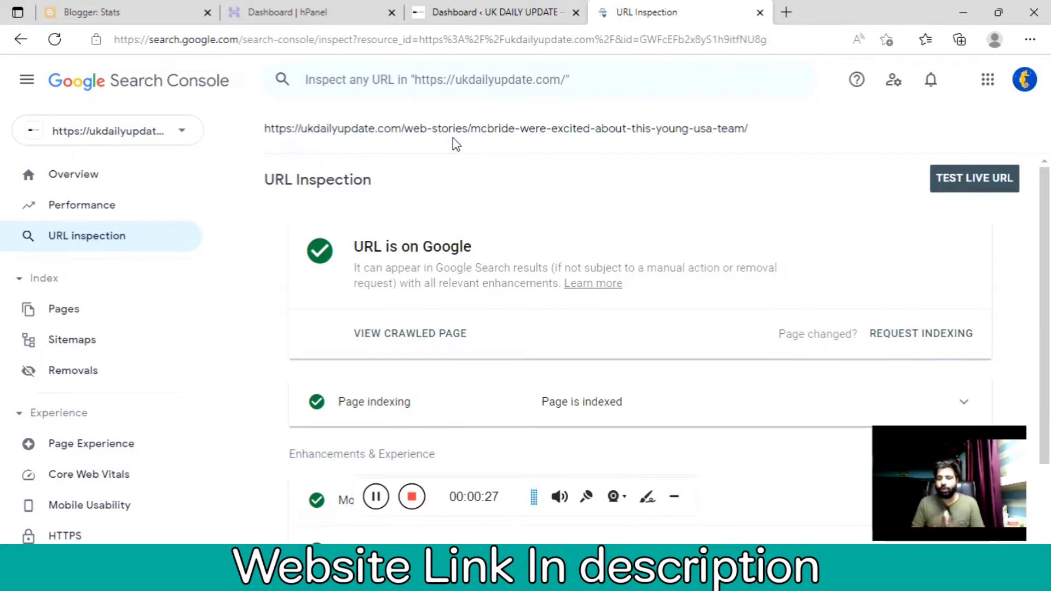
left_click(73, 317)
scroll(364, 331, "down", 10)
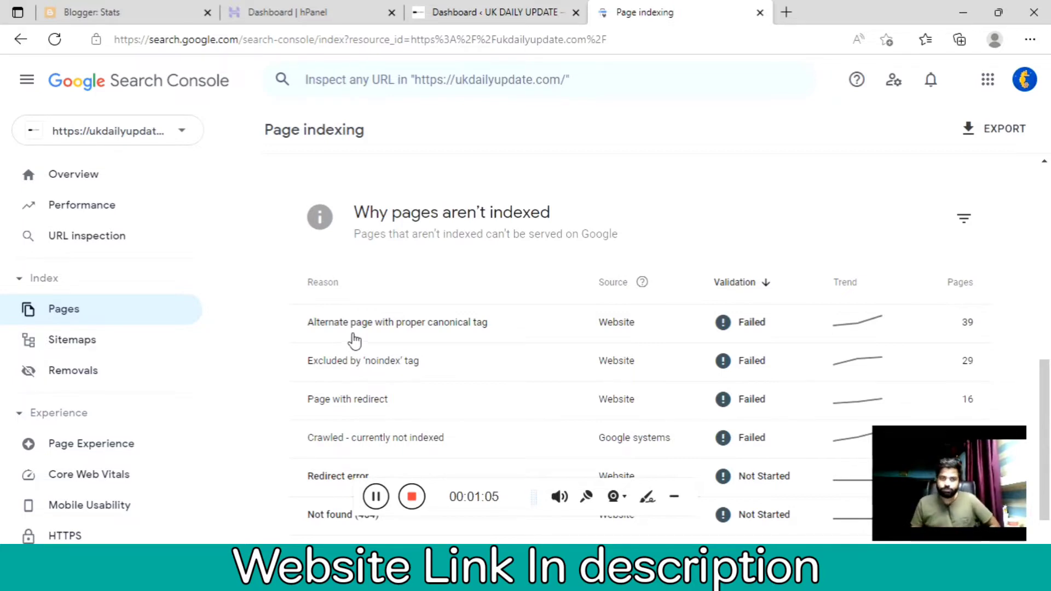
Open the "Alternate page with proper canonical tag" indexing issue and look through its affected example URLs
left_click(359, 334)
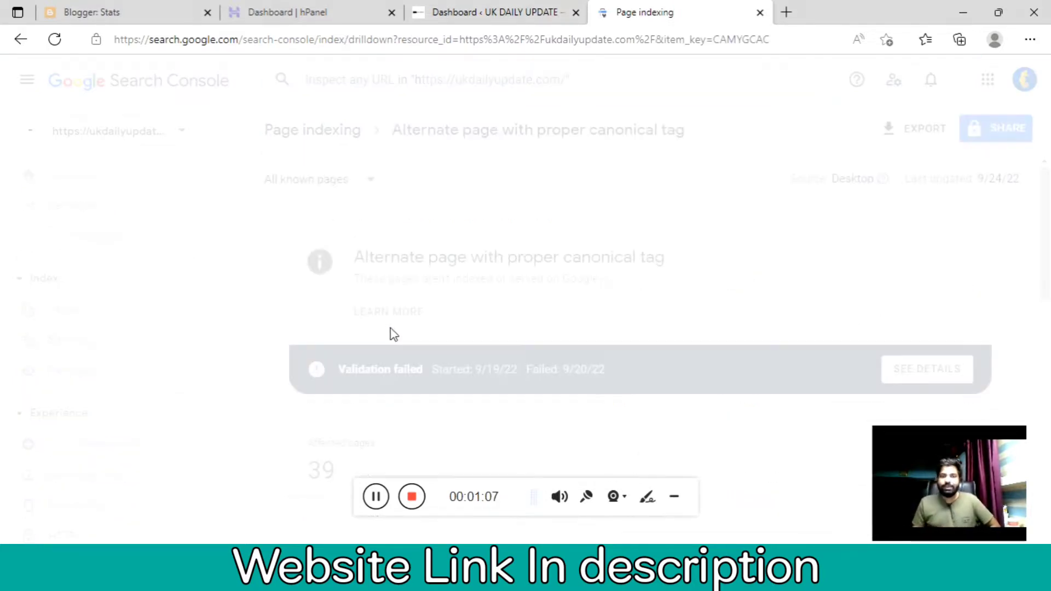
scroll(479, 312, "down", 4)
scroll(416, 304, "down", 8)
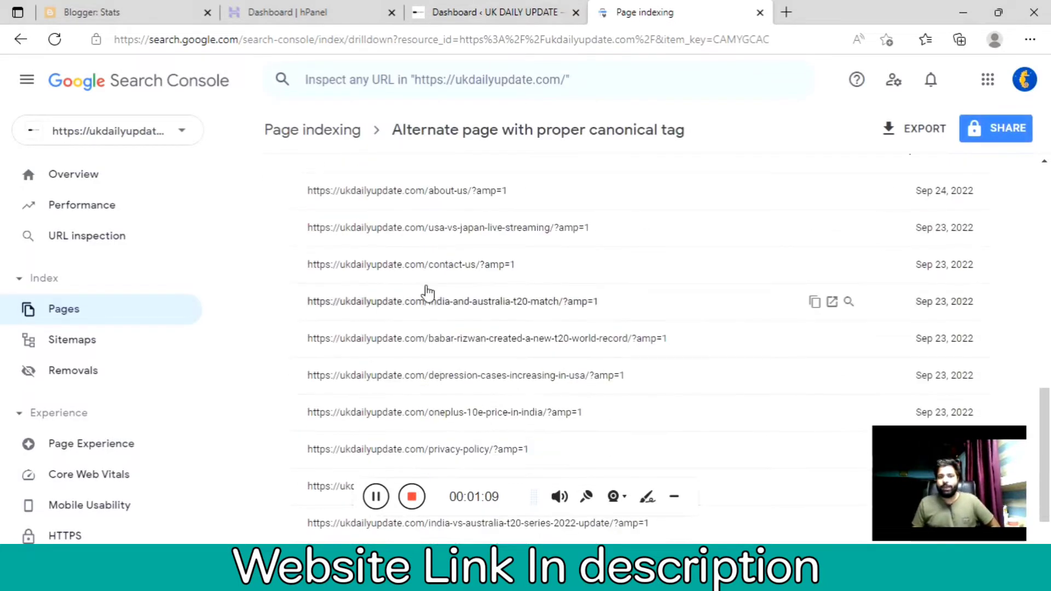
scroll(399, 247, "up", 2)
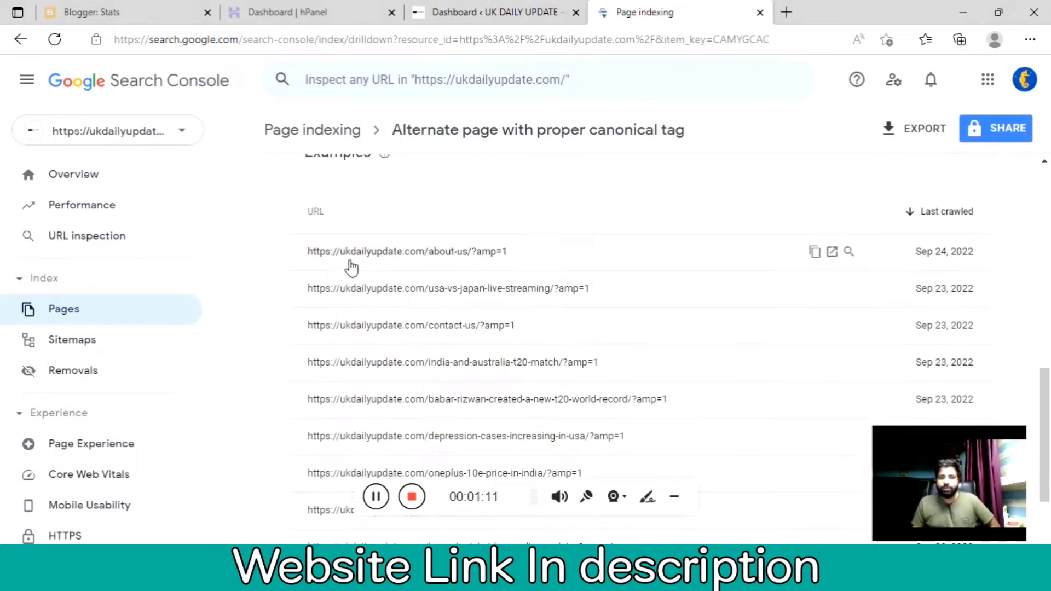
left_click(460, 257)
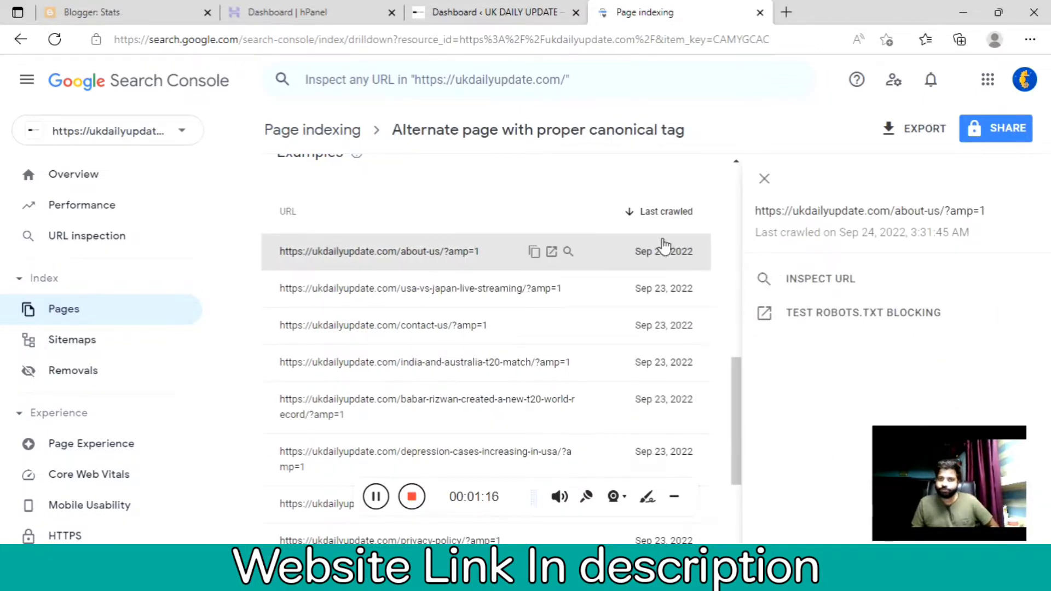
left_click(535, 252)
left_click(535, 92)
key("ctrl+v")
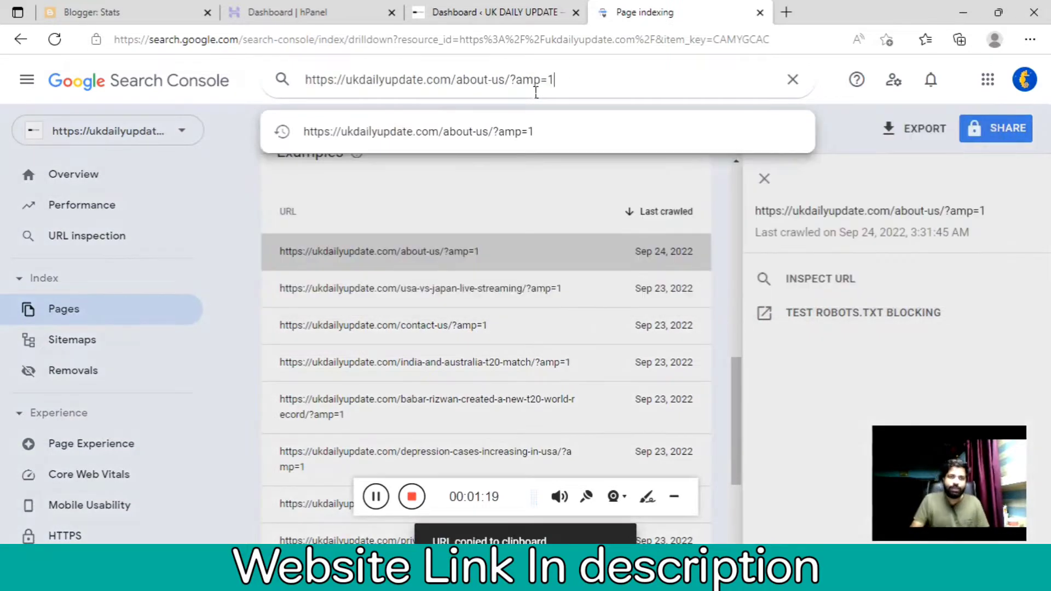
key("Return")
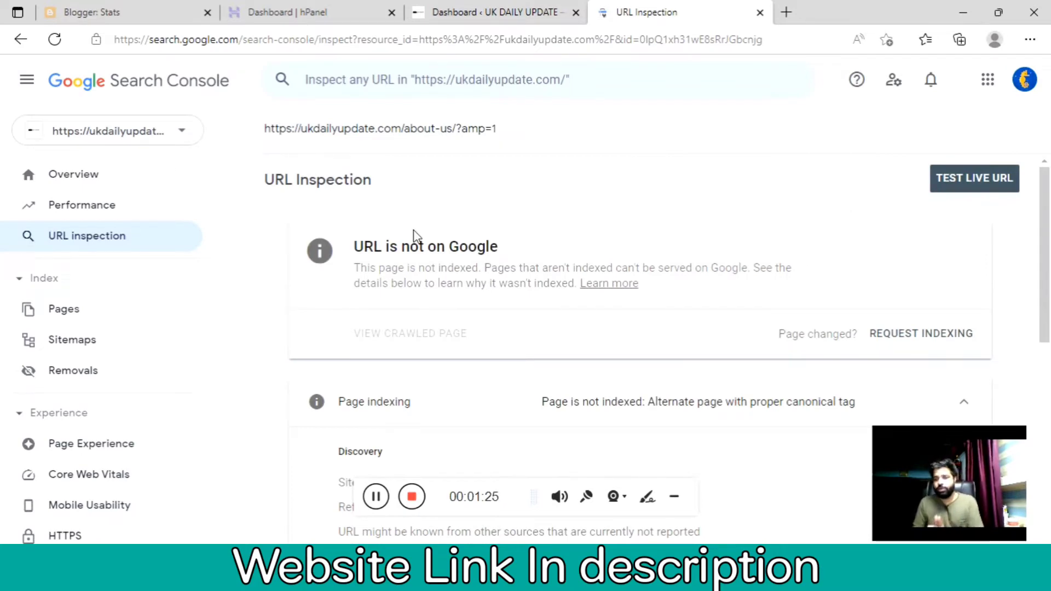
Open Google.co.in in a new browser tab
left_click(787, 12)
left_click(430, 40)
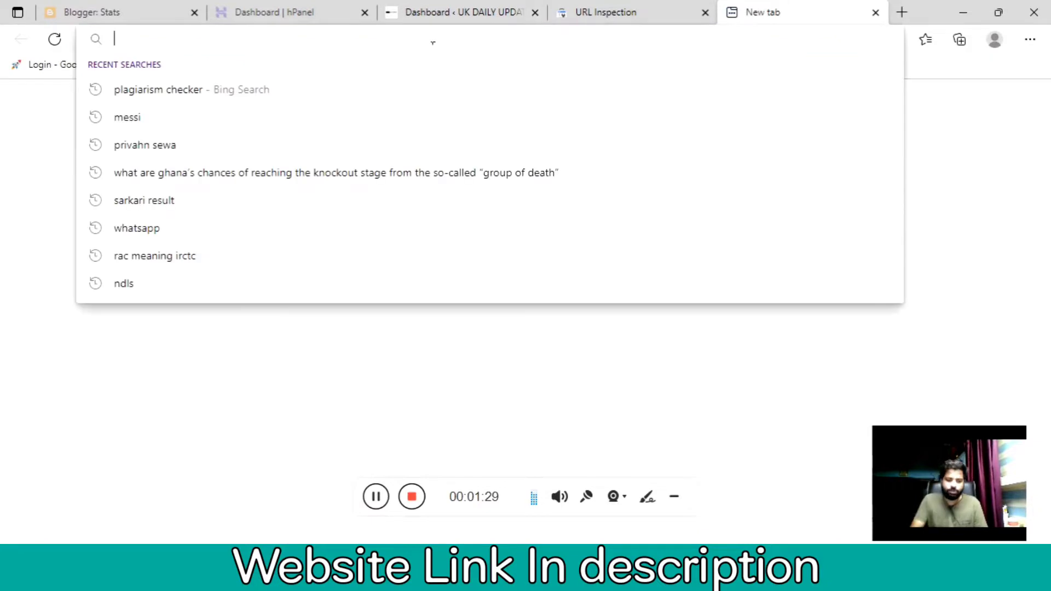
type("Google.co.in")
key("Return")
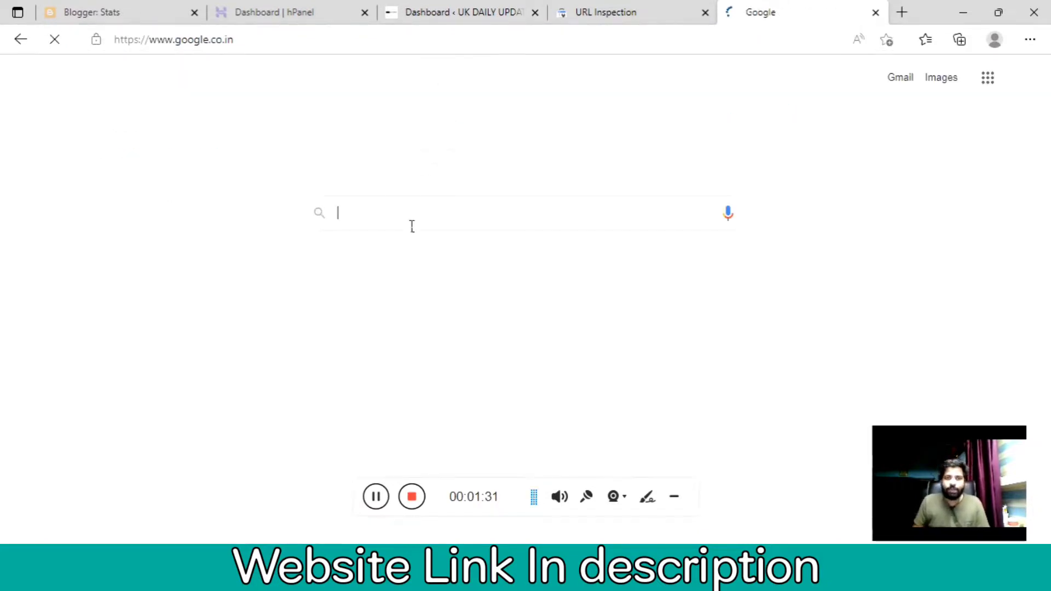
Search Google for ukdailyupdate.com
left_click(415, 225)
type("U")
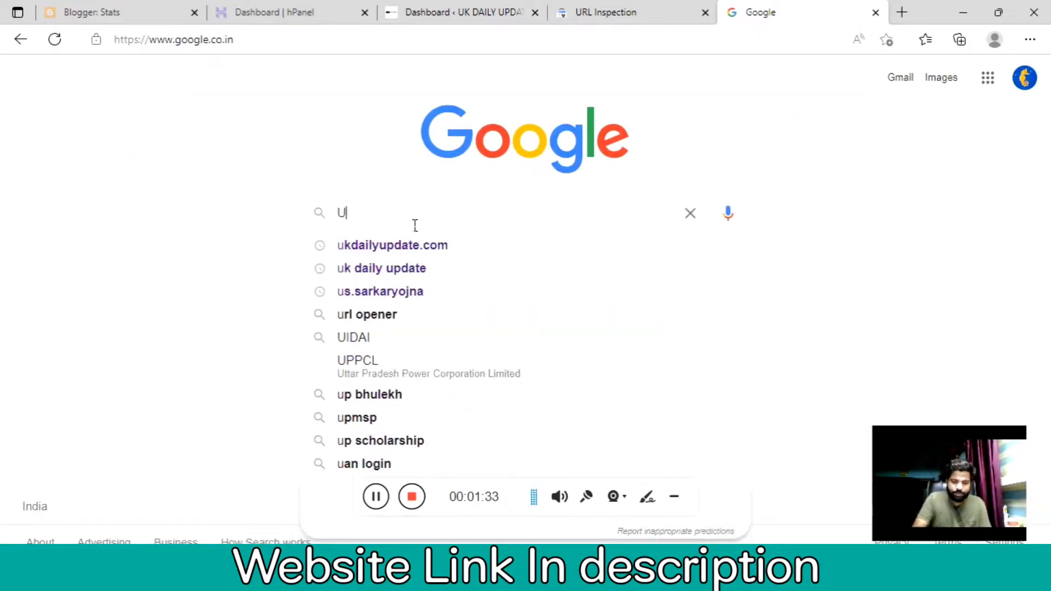
type("KDALI")
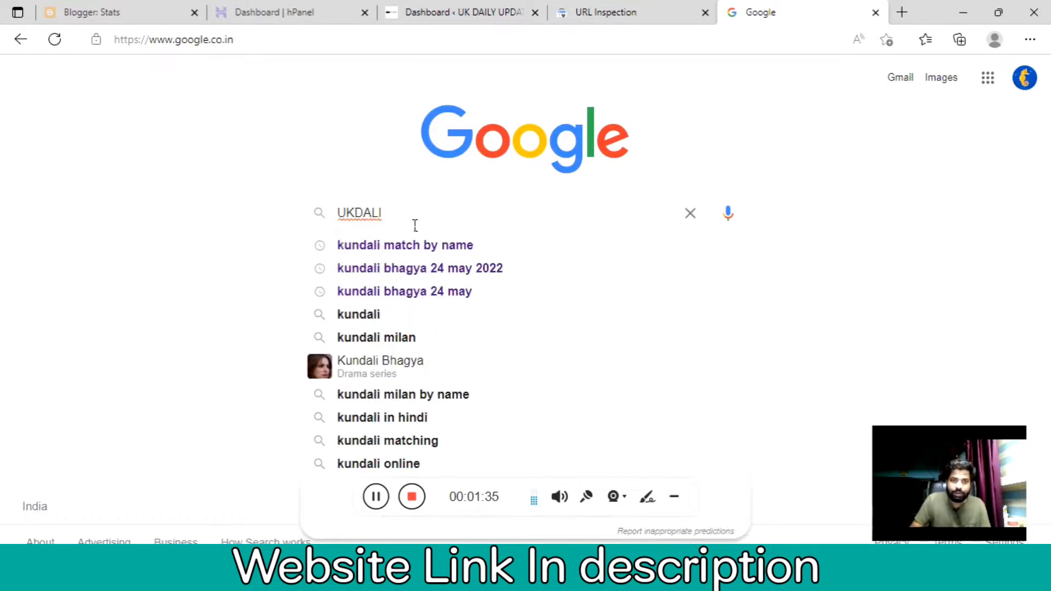
key("BackSpace")
key("BackSpace")
key("BackSpace")
key("BackSpace")
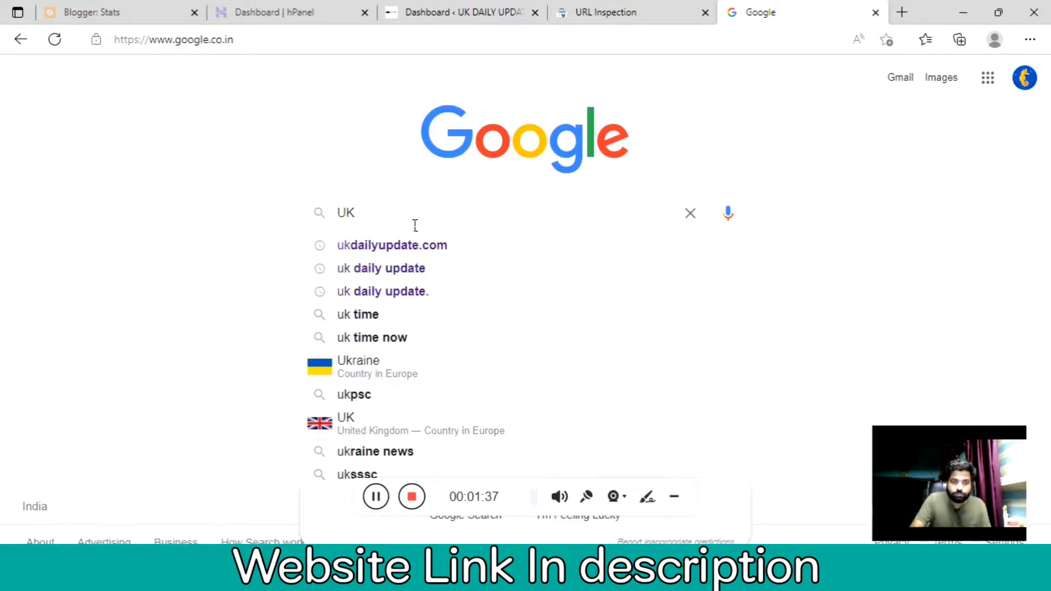
type("DA")
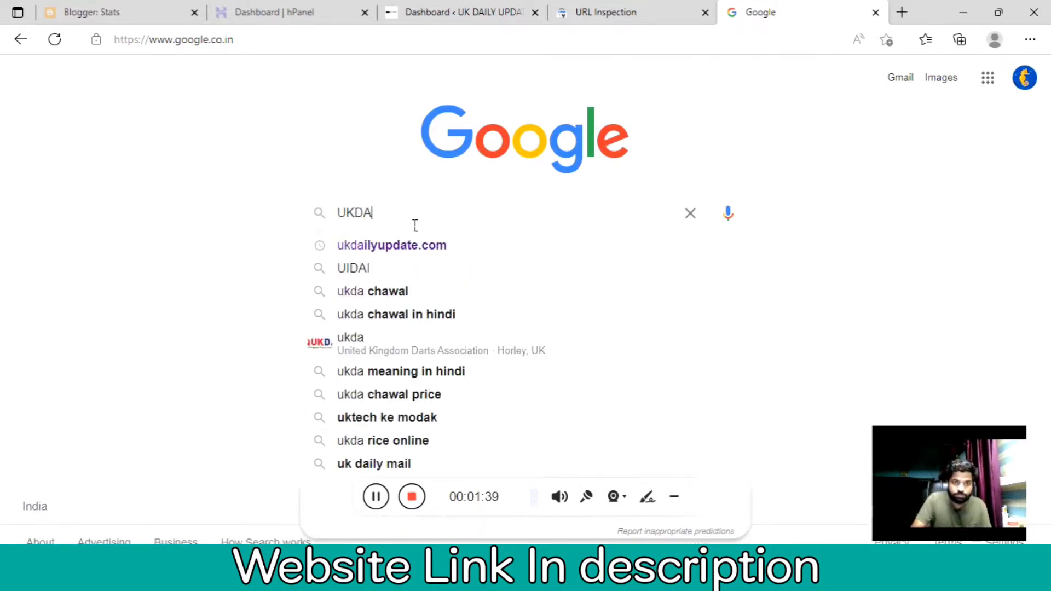
type("ILYU")
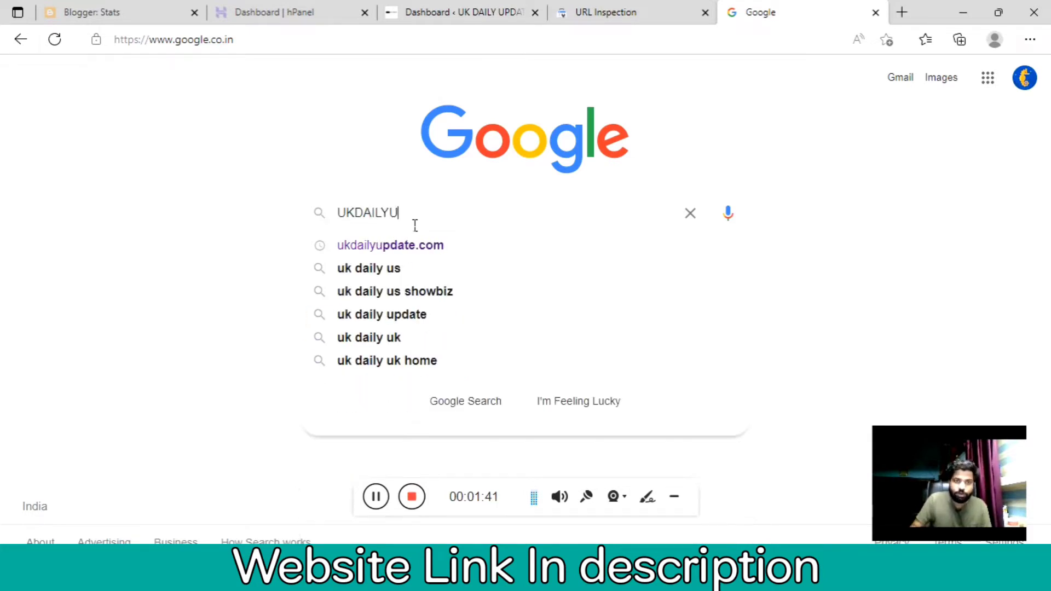
key("Down")
key("Return")
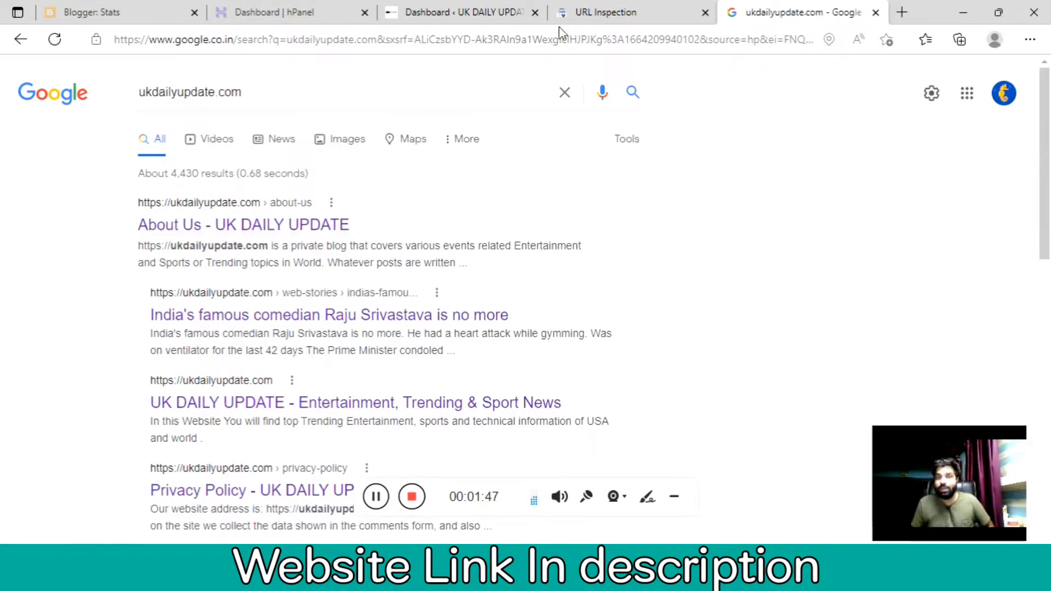
Examine the about-us URL inspection, comparing its "/?amp=1" ending with the crawl details, the user-declared canonical and the Google search results
left_click(586, 16)
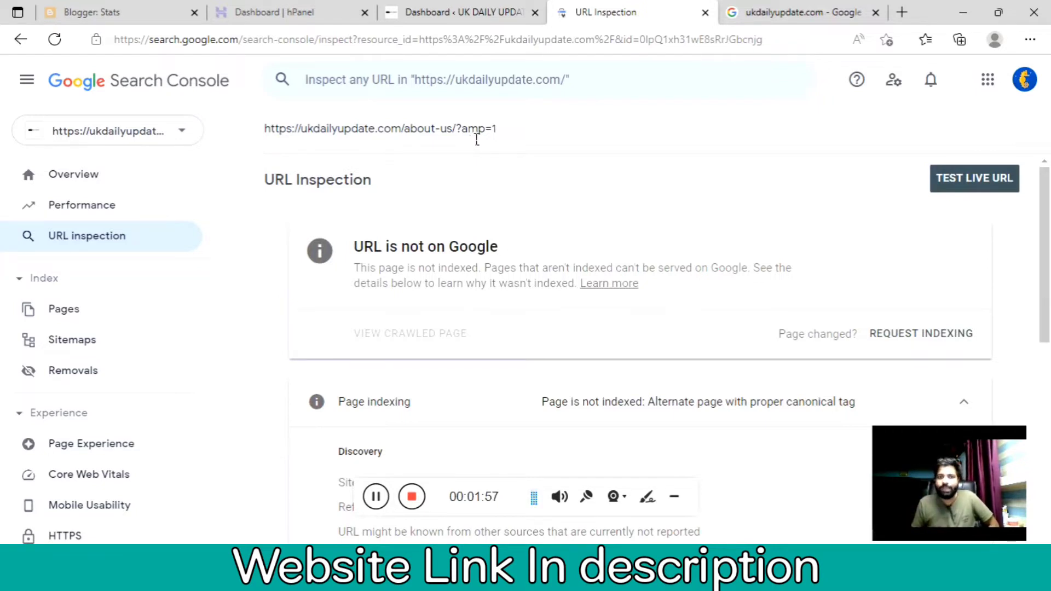
left_click_drag(454, 129, 506, 131)
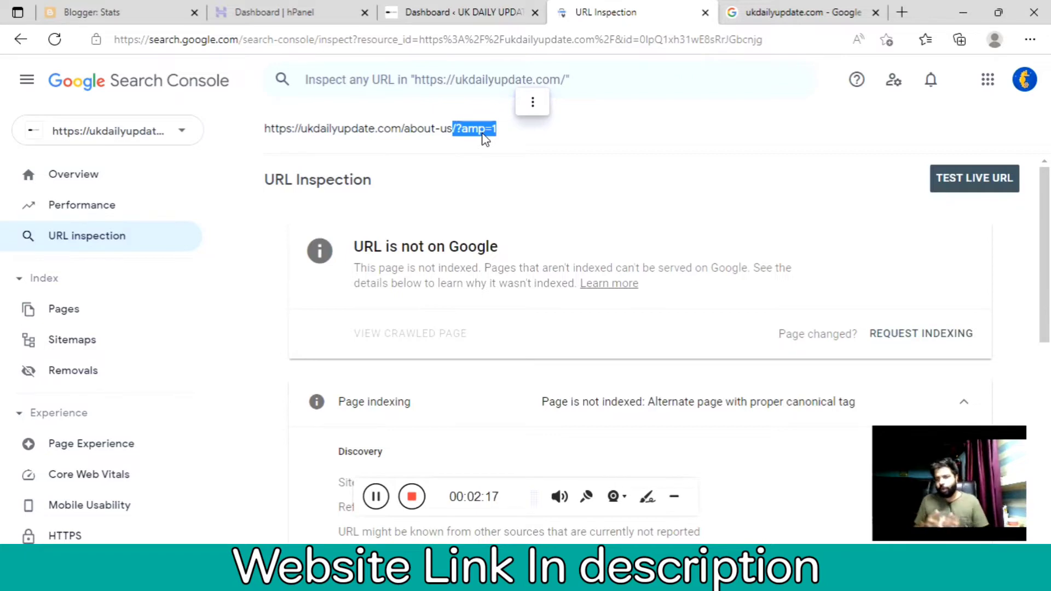
scroll(534, 176, "down", 4)
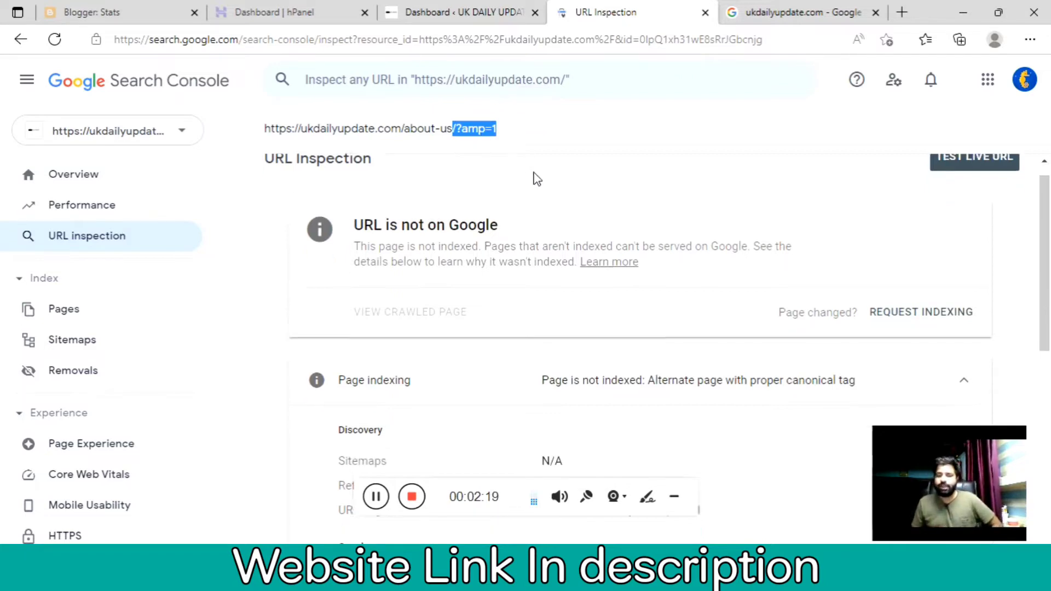
scroll(587, 219, "up", 2)
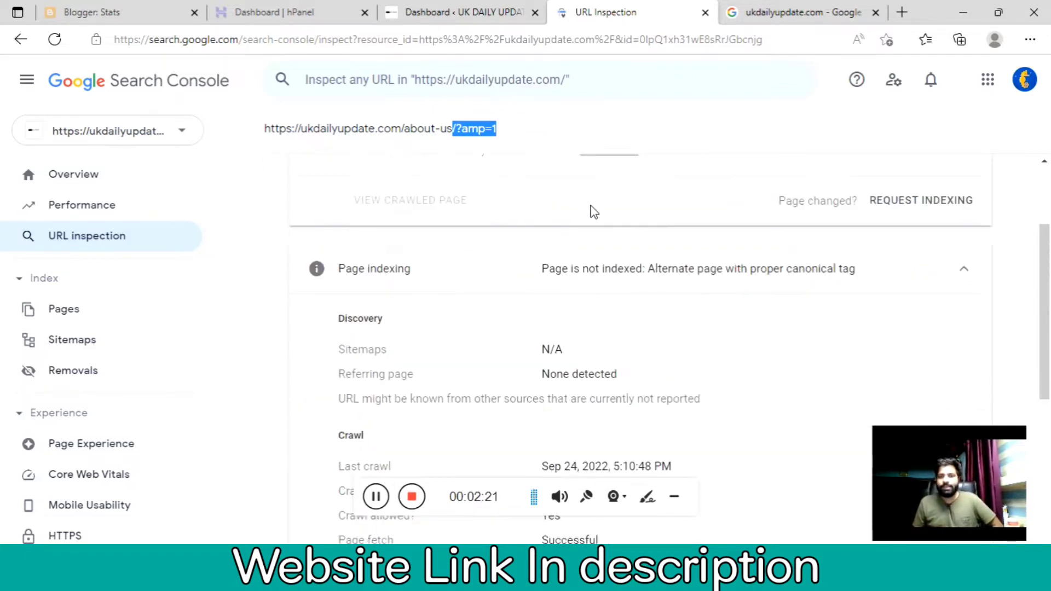
scroll(594, 153, "down", 6)
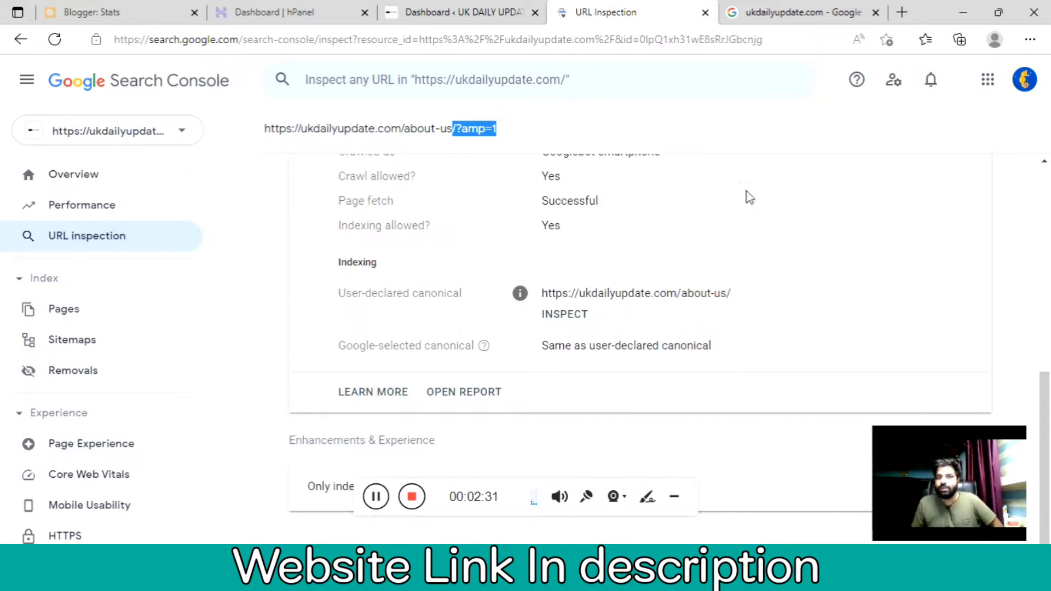
left_click(799, 13)
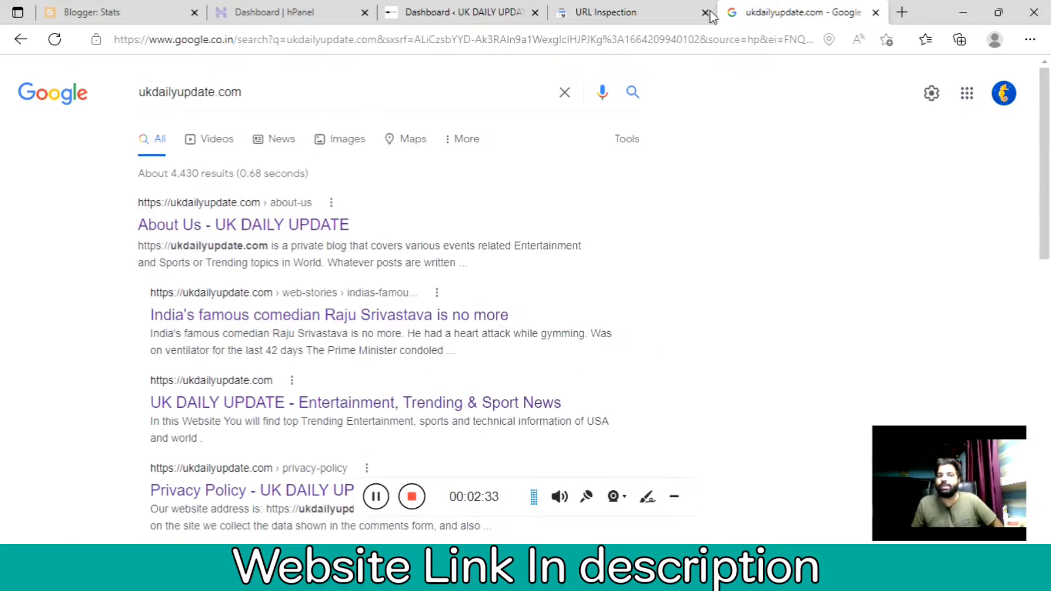
left_click(652, 16)
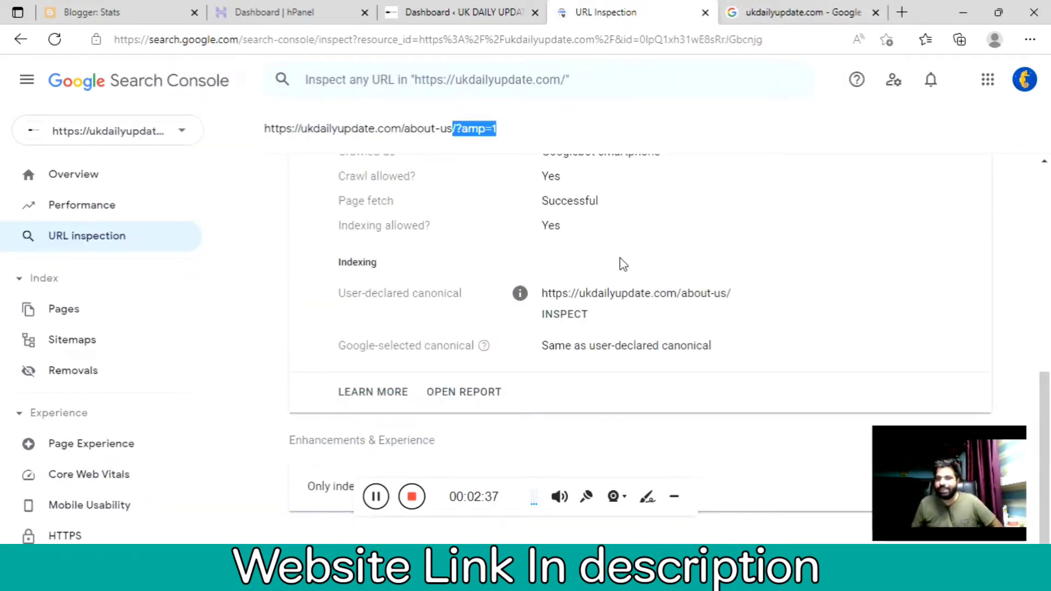
scroll(695, 304, "up", 4)
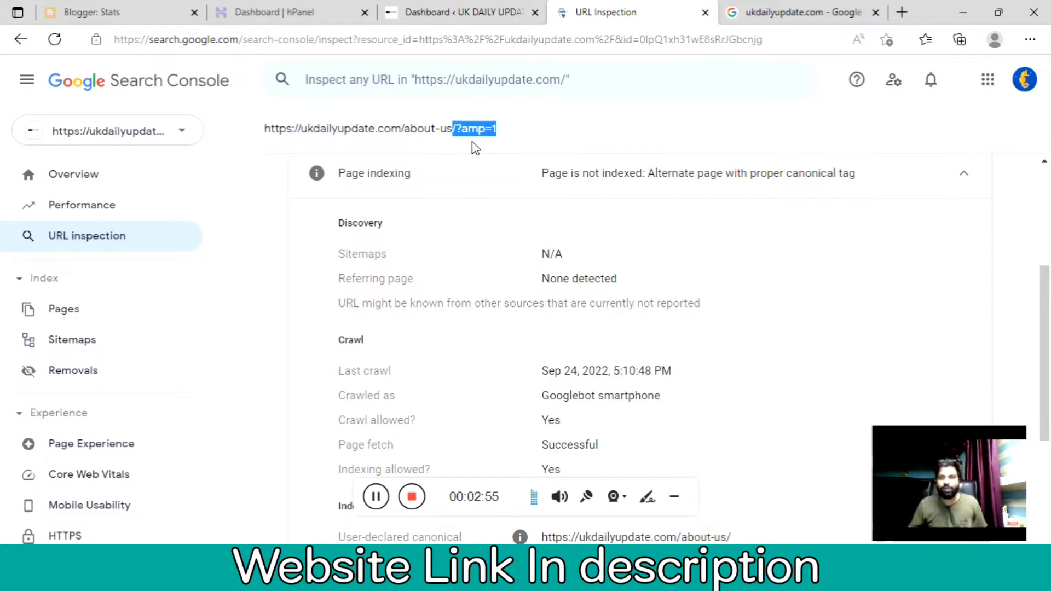
Open the UK DAILY UPDATE home page from the search results and preview its mobile layout and navigation menu in a narrow window
left_click(816, 13)
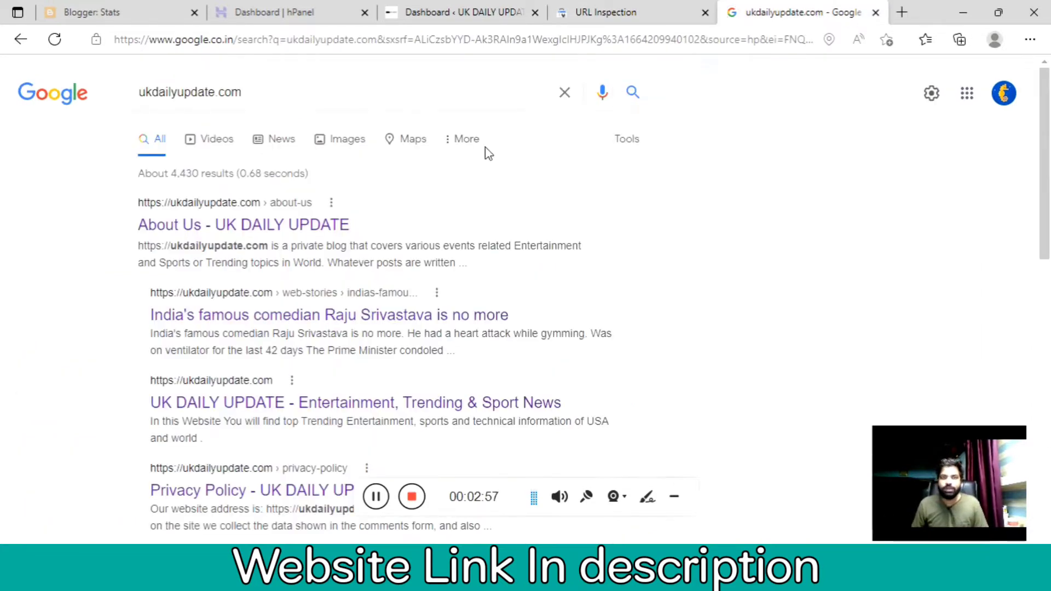
left_click(246, 406)
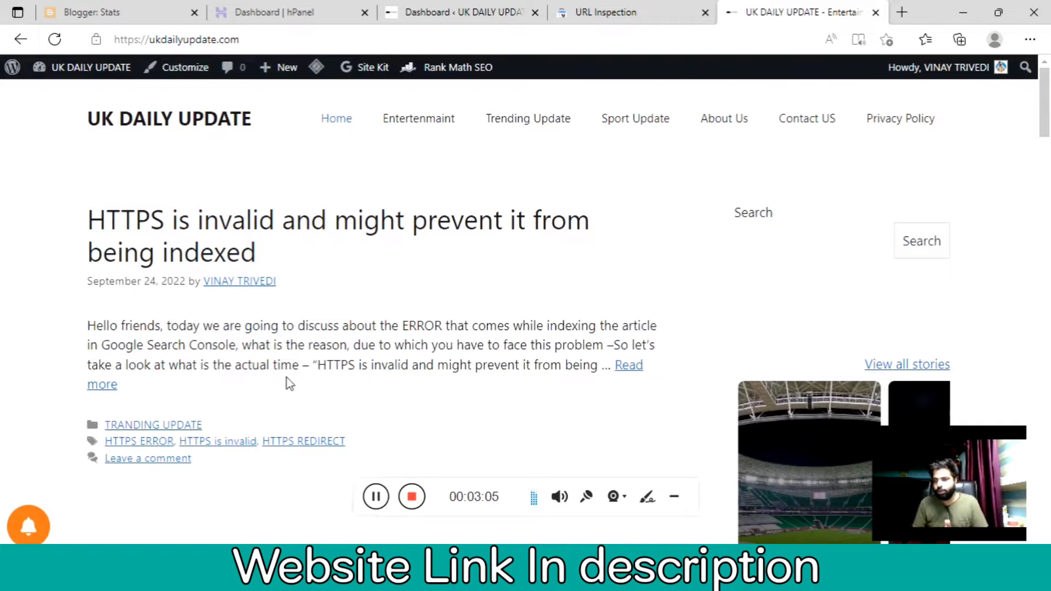
left_click(998, 12)
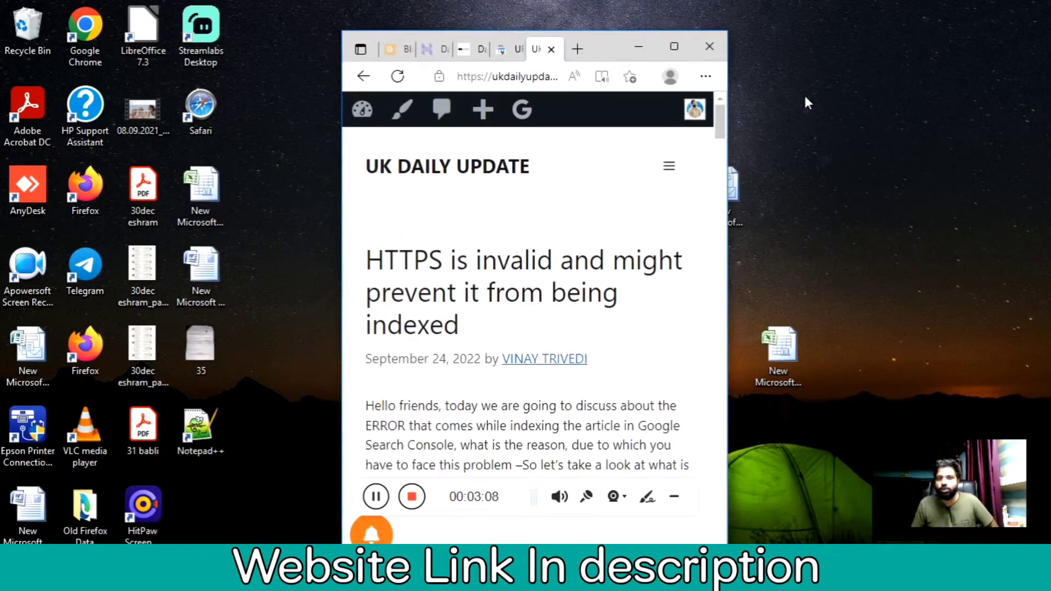
left_click(672, 167)
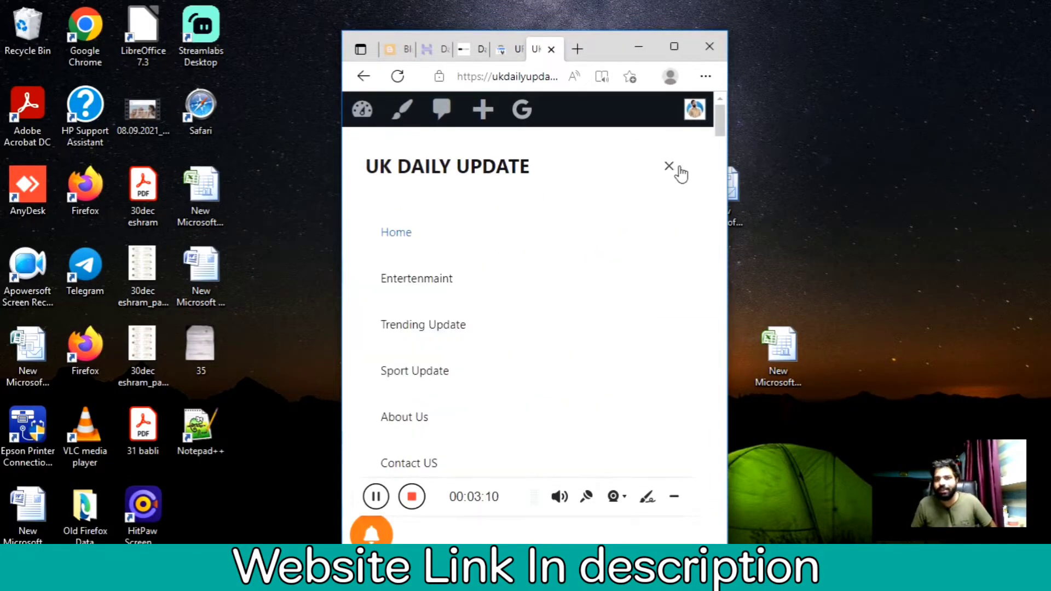
left_click(674, 47)
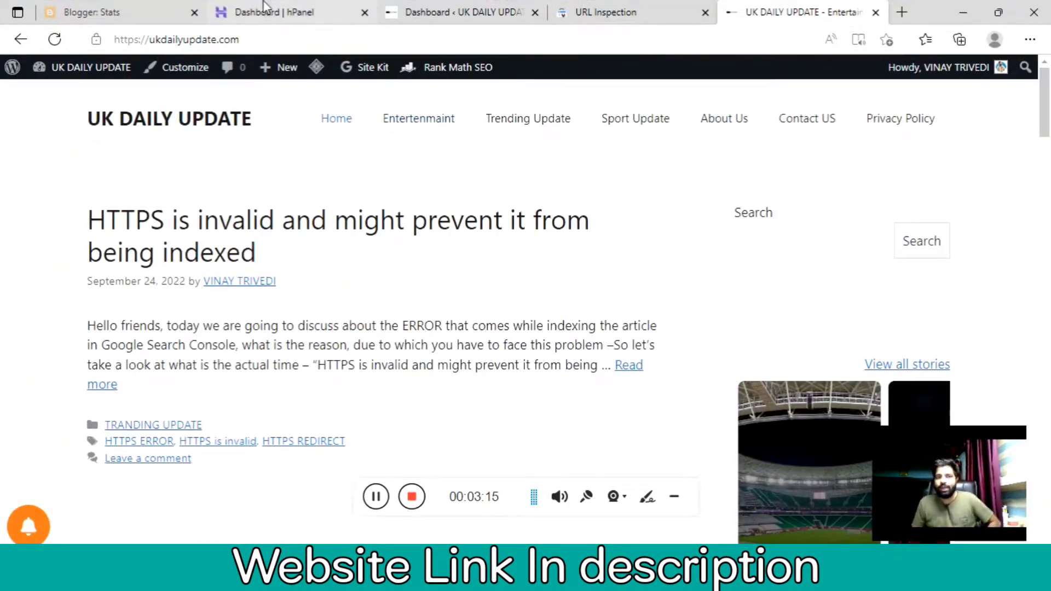
Return to the about-us/?amp=1 URL inspection and review its page indexing details
left_click(453, 18)
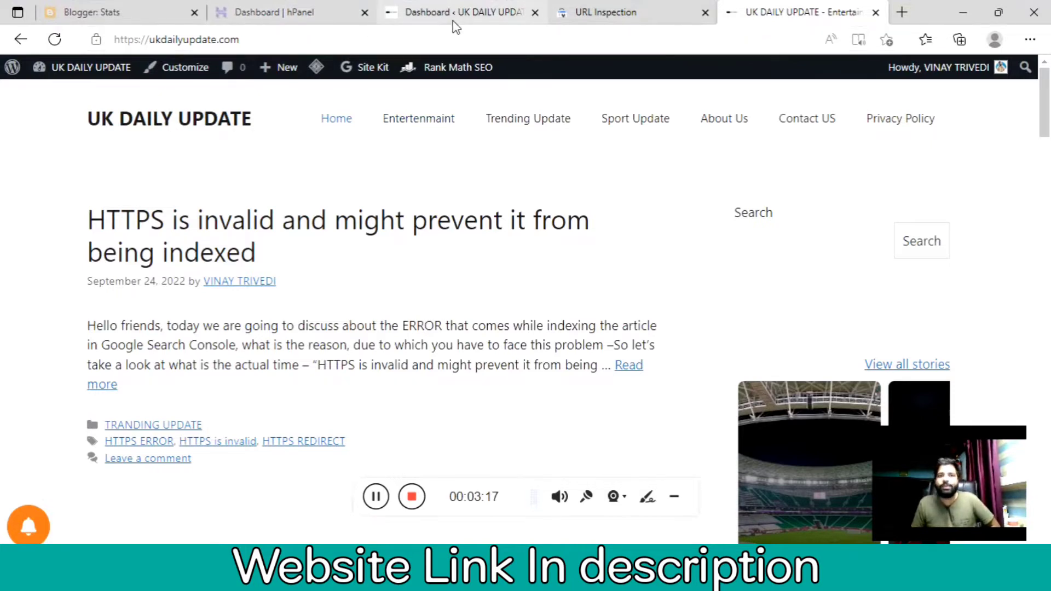
left_click(580, 12)
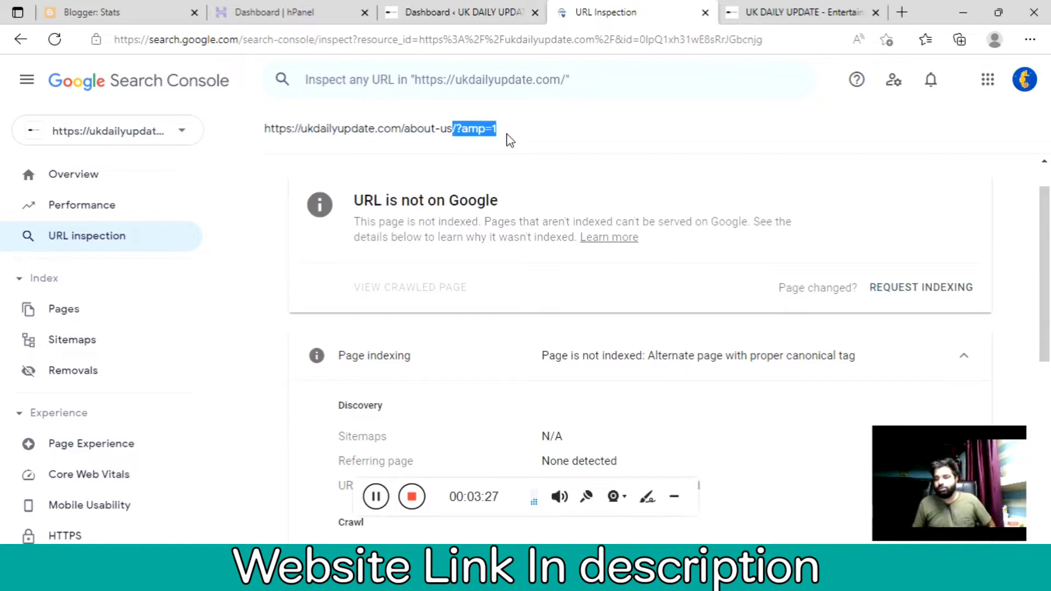
left_click(470, 136)
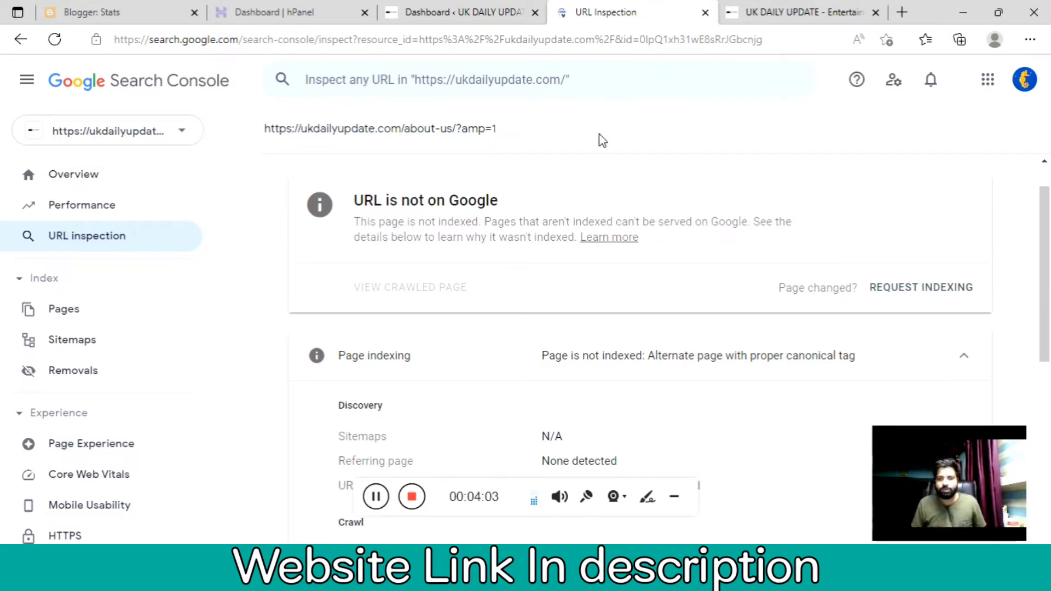
scroll(603, 175, "down", 3)
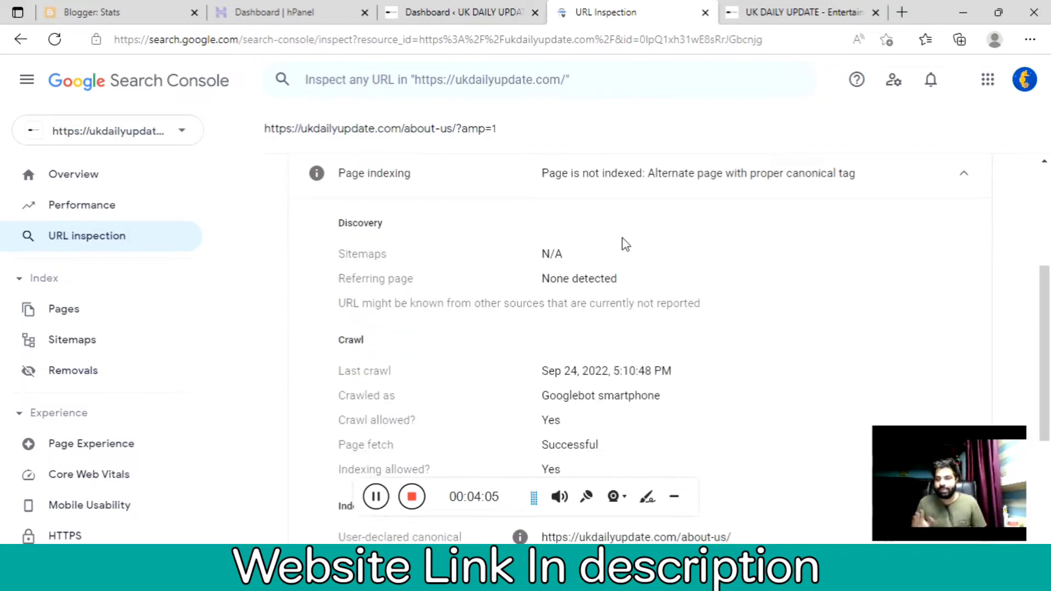
Switch to the WordPress dashboard and search the directory of new plugins for "REDIRECT"
left_click(500, 13)
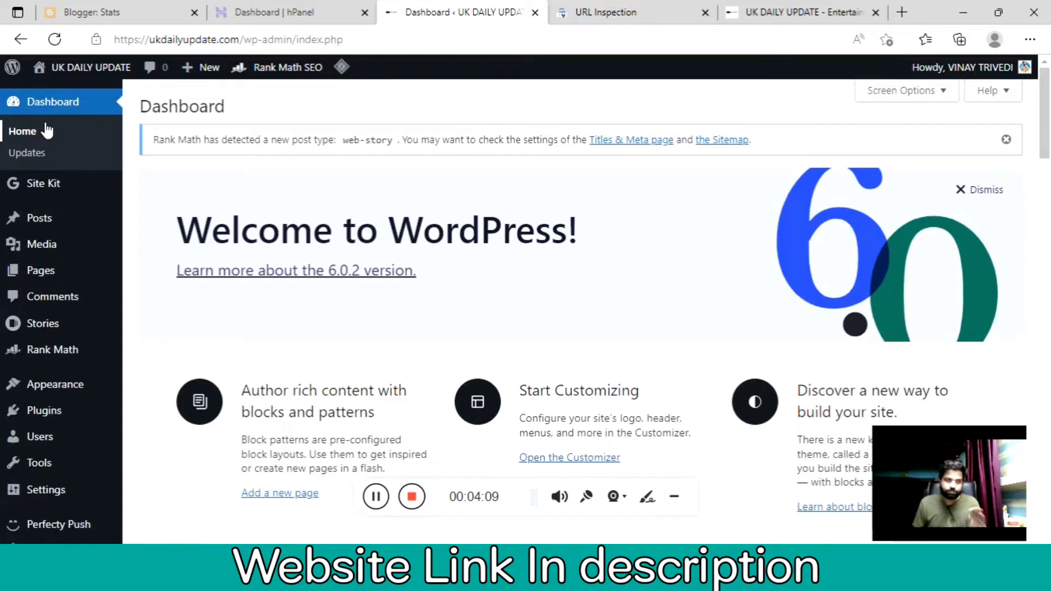
mouse_move(65, 196)
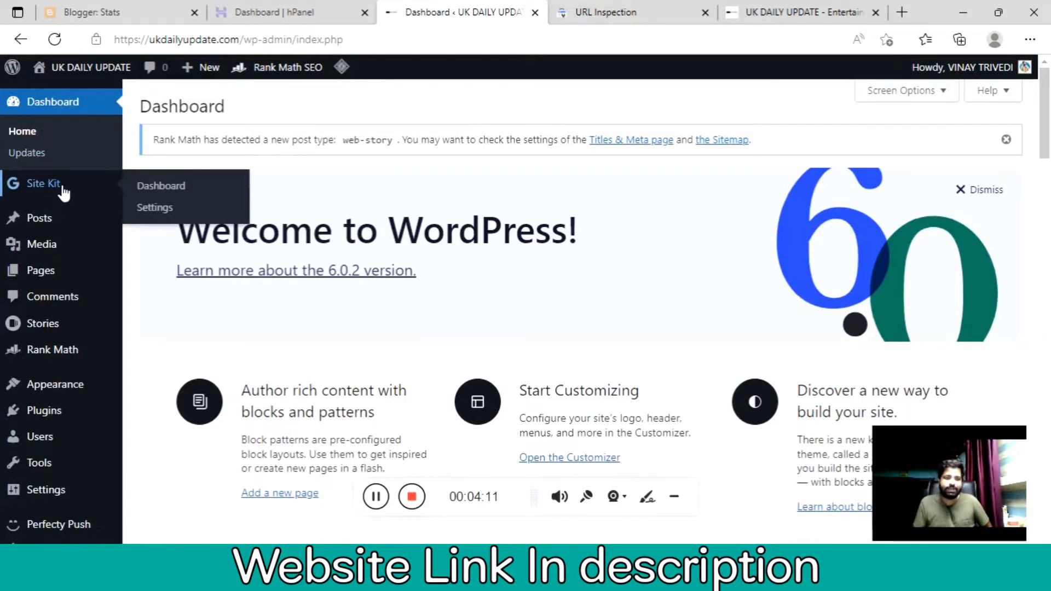
left_click(57, 415)
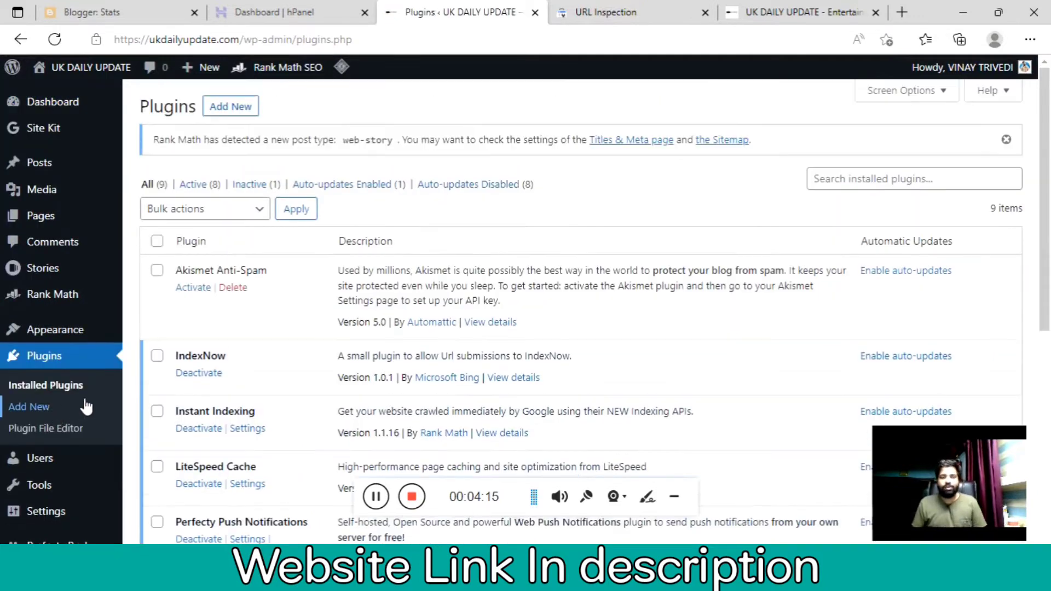
left_click(250, 114)
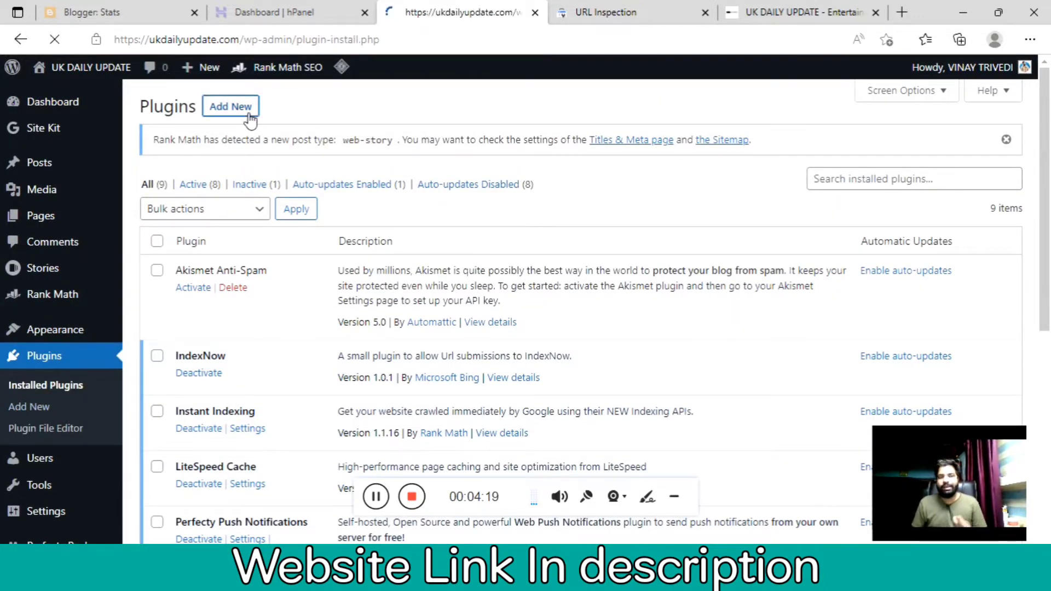
left_click(921, 199)
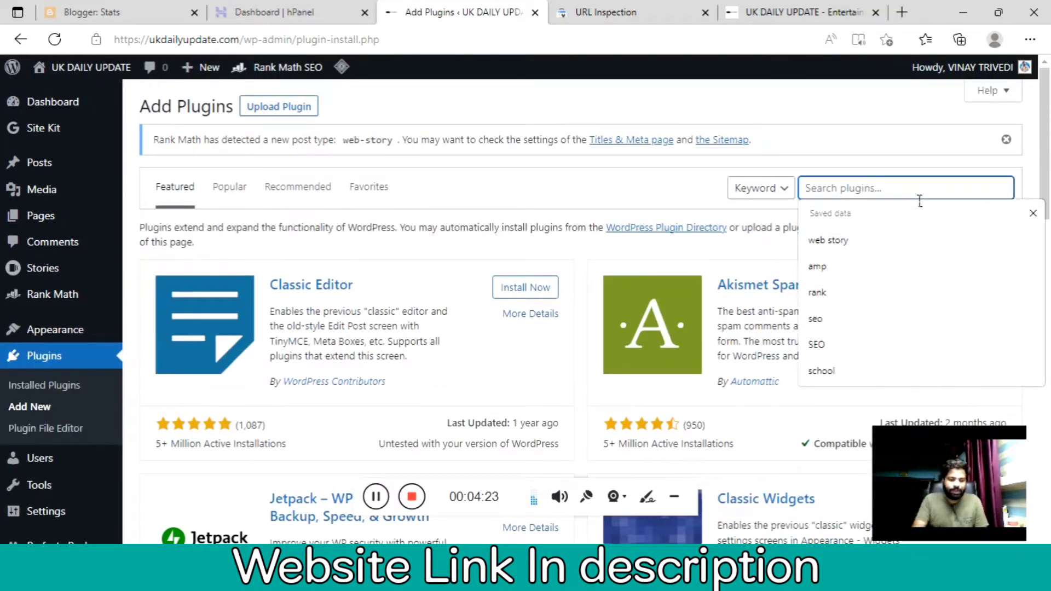
type("REDIR")
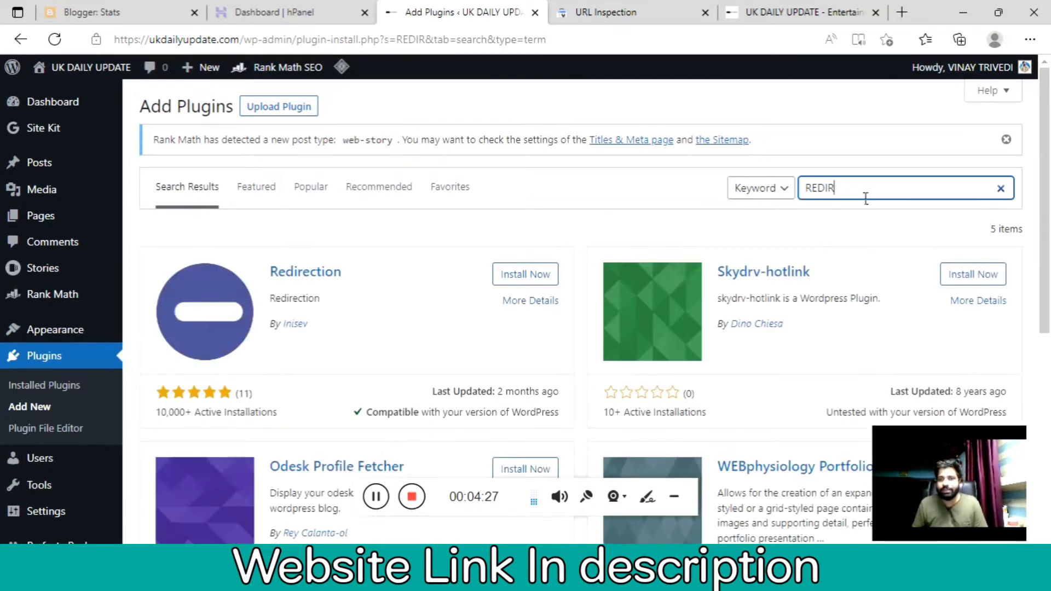
left_click(892, 188)
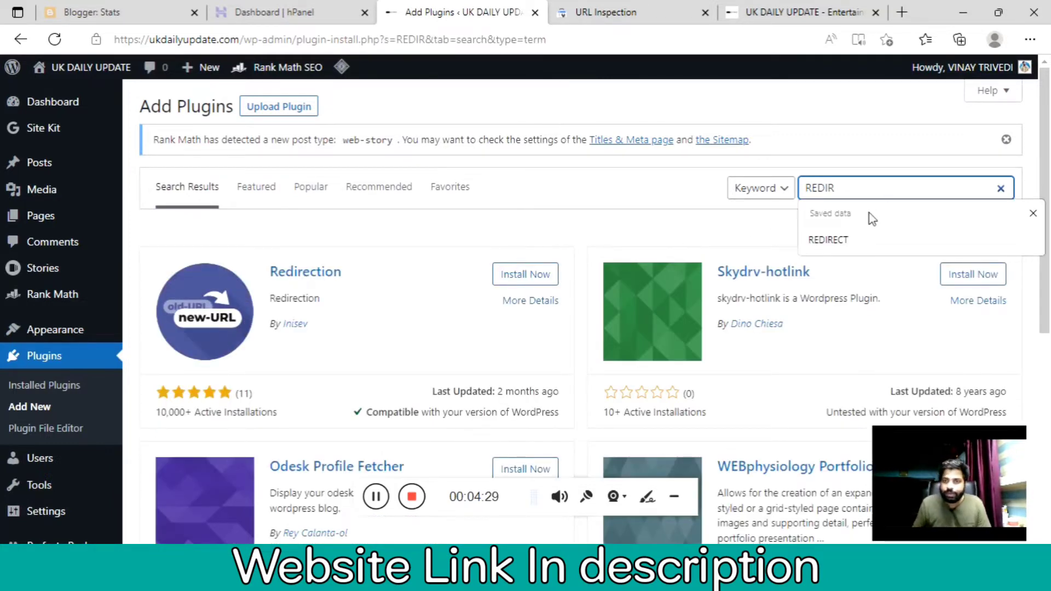
left_click(832, 236)
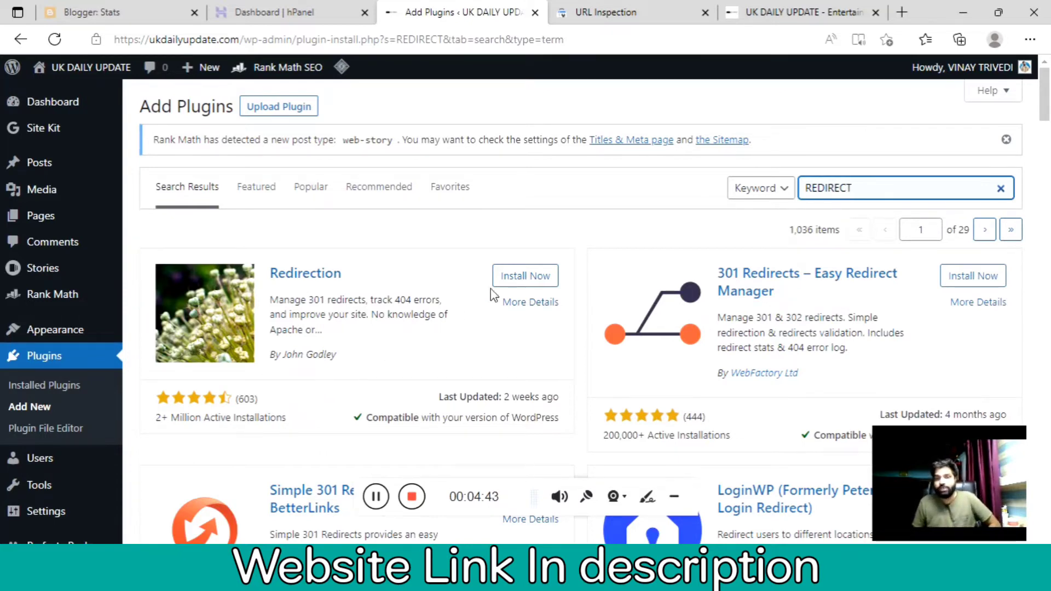
Install and activate the Redirection plugin that manages 301 redirects and 404 errors, and open its settings from the installed plugins
left_click(516, 281)
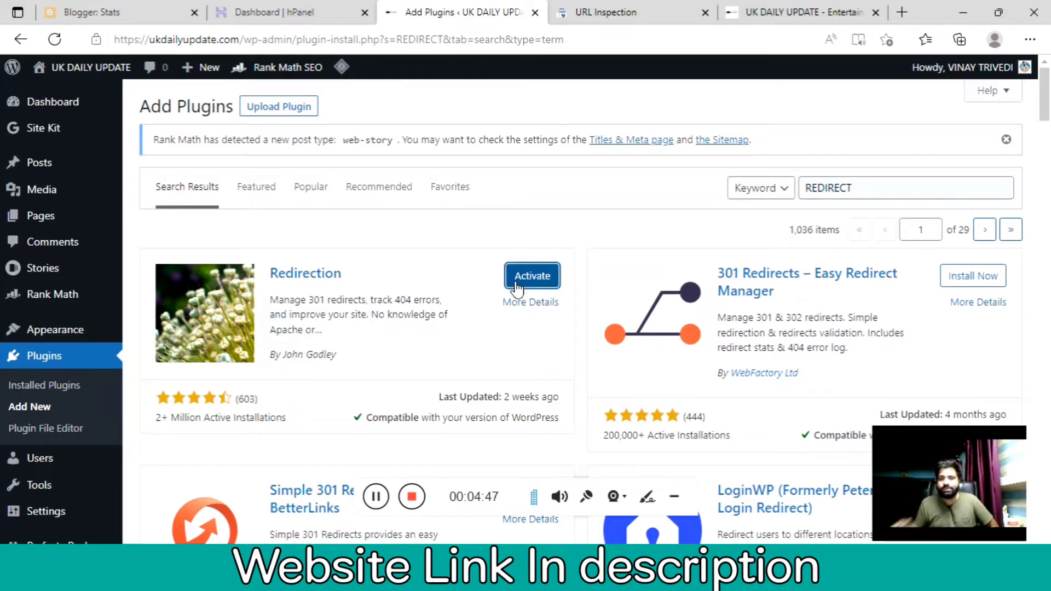
left_click(538, 281)
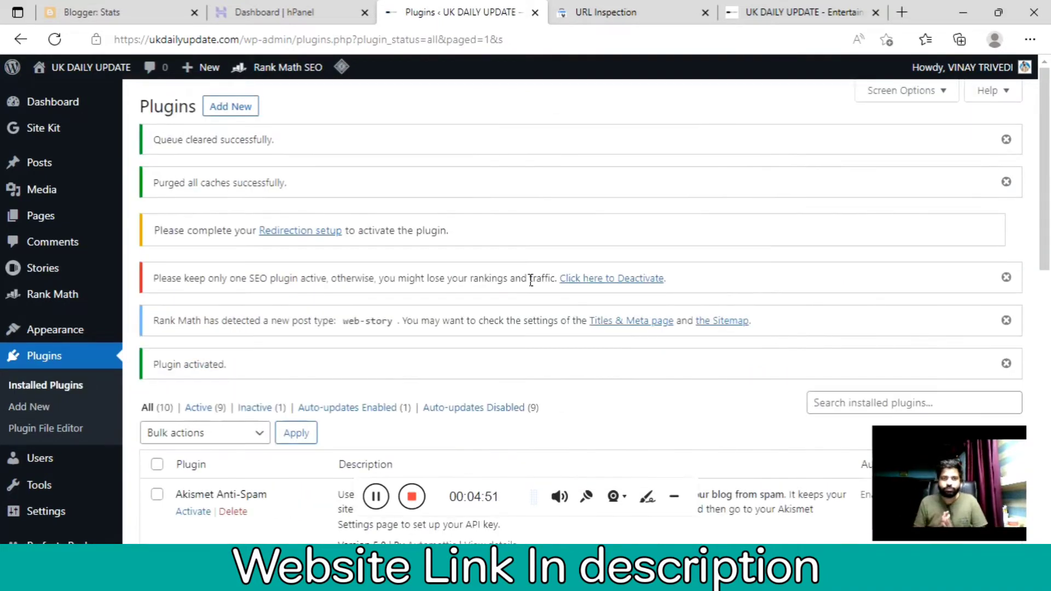
scroll(530, 281, "down", 7)
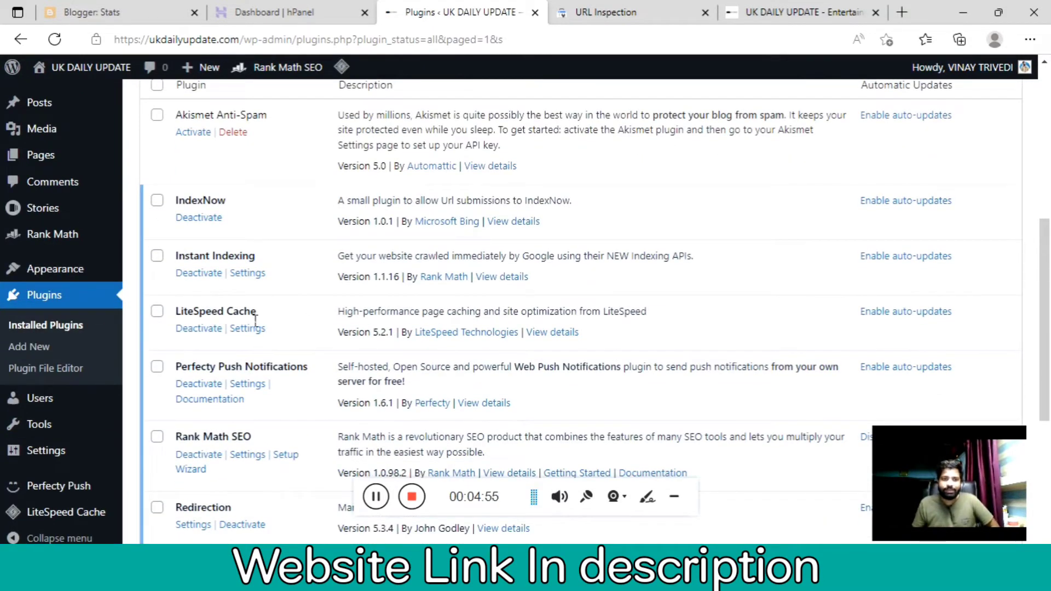
scroll(207, 308, "down", 1)
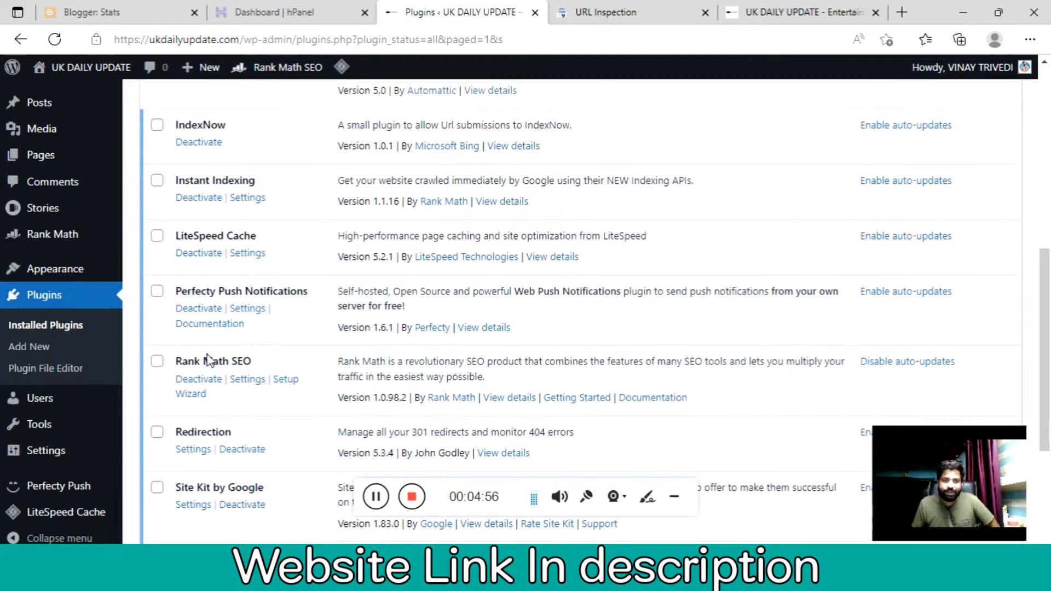
left_click(201, 450)
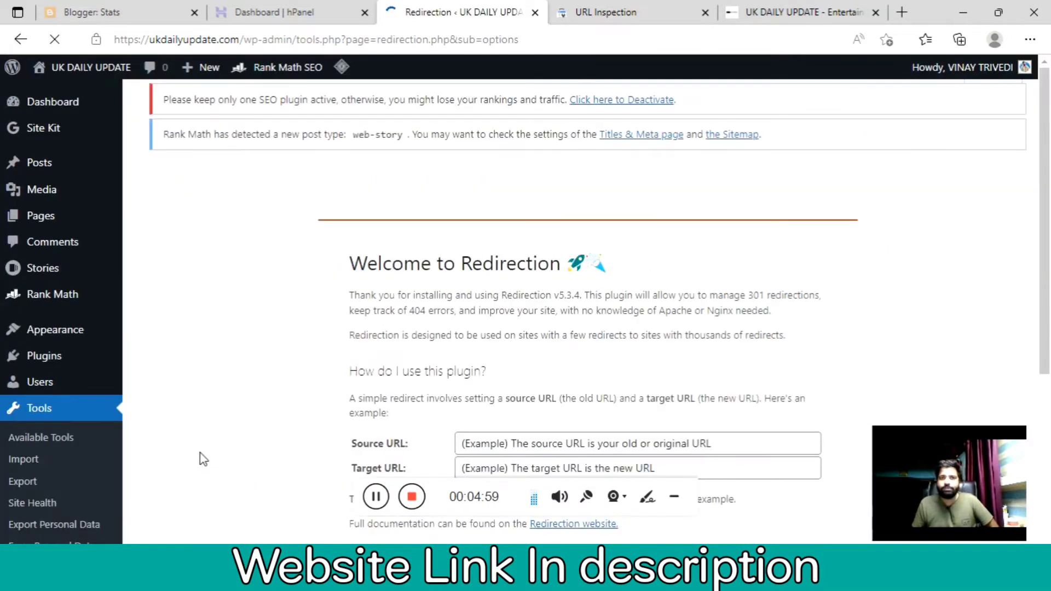
scroll(378, 366, "down", 4)
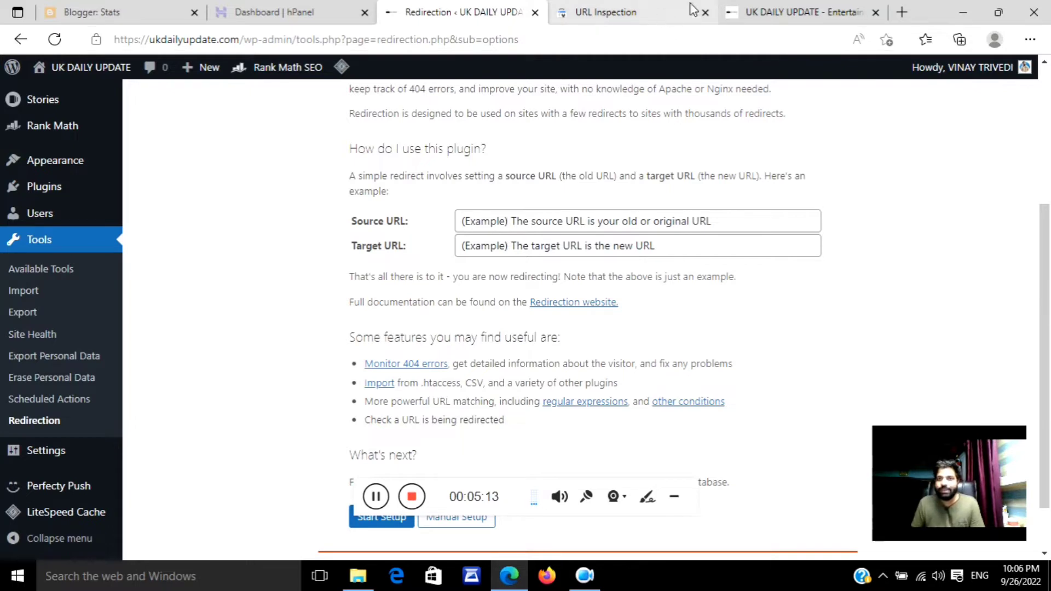
Compare the inspected about-us/?amp=1 URL in Search Console with the live home page address, focusing on the amp=1 ending
left_click(746, 13)
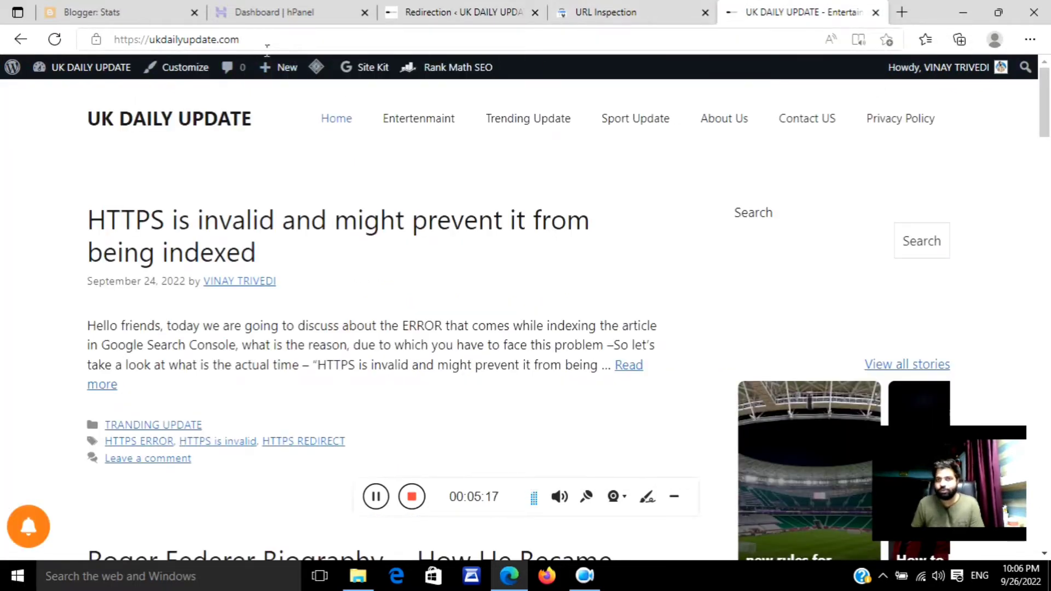
left_click(580, 10)
scroll(542, 187, "up", 2)
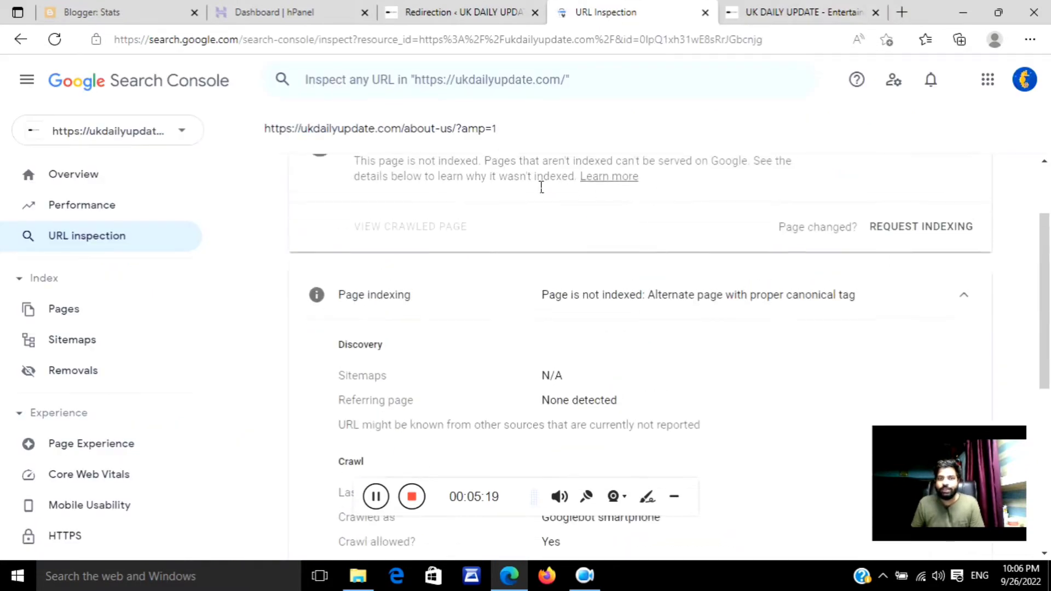
scroll(541, 187, "up", 2)
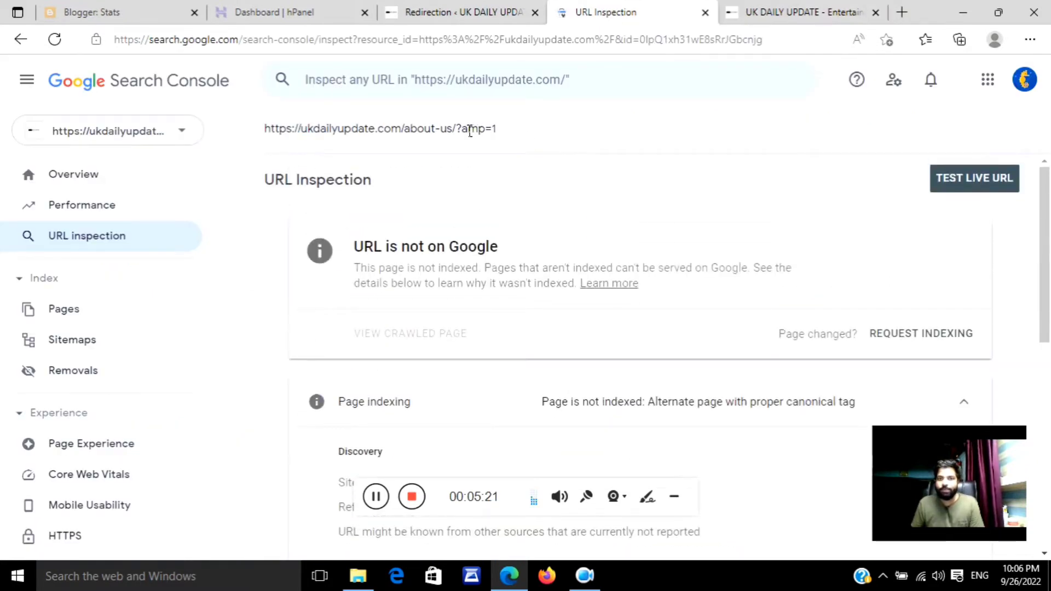
left_click_drag(470, 131, 462, 131)
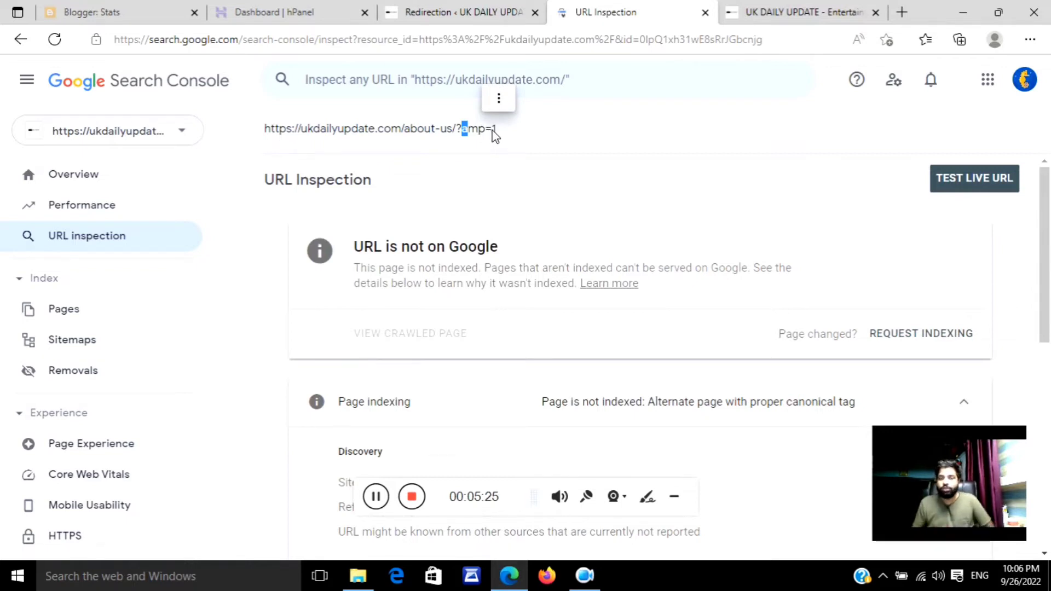
left_click_drag(519, 136, 340, 141)
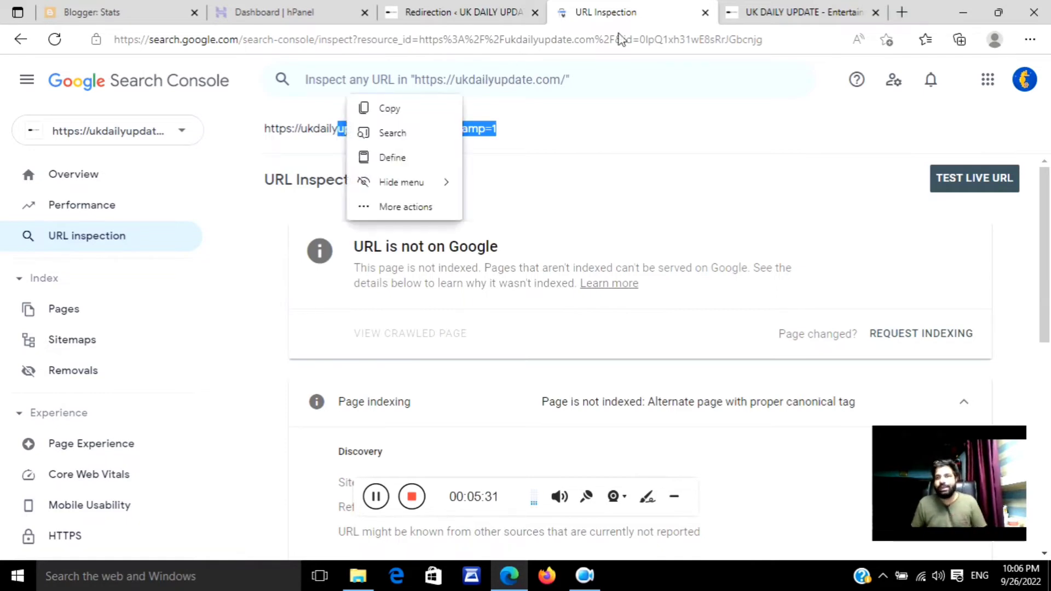
left_click(758, 16)
left_click(566, 11)
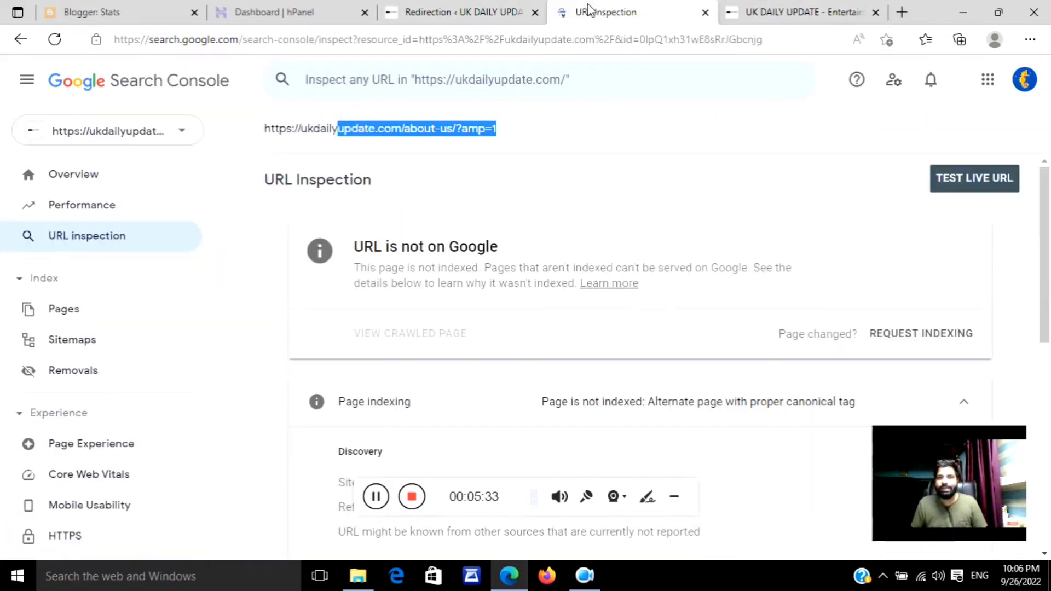
left_click(455, 136)
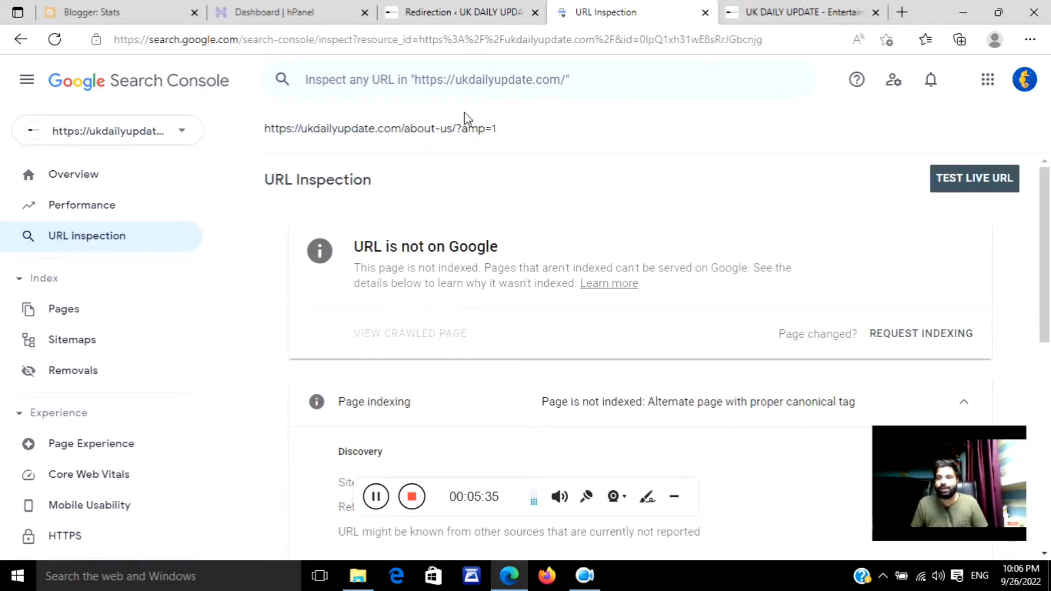
left_click(770, 16)
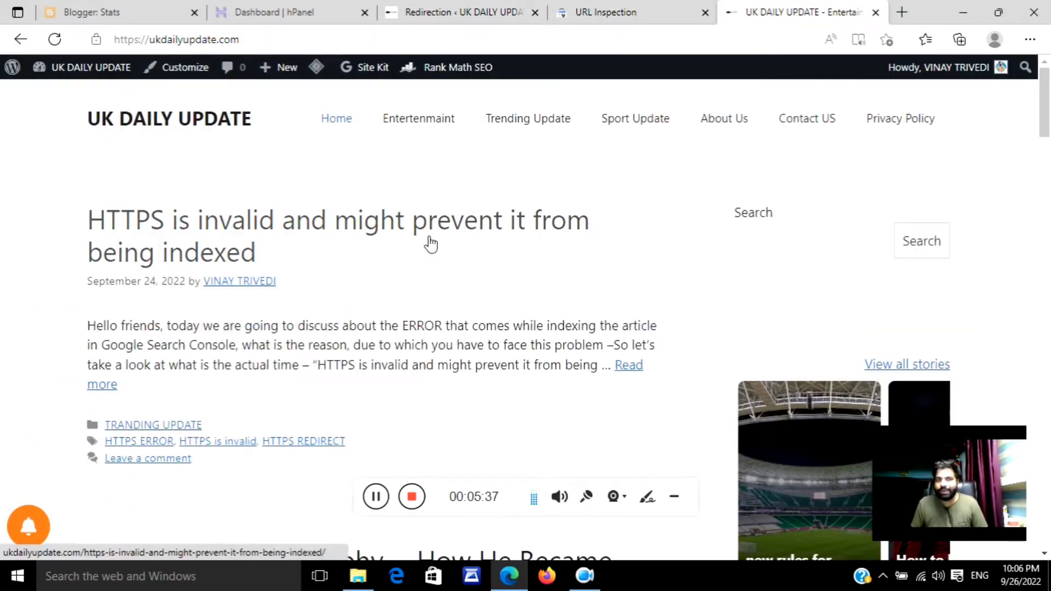
Return to WordPress and complete the Redirection setup with monitoring of permalink changes in WordPress posts and pages enabled
left_click(431, 15)
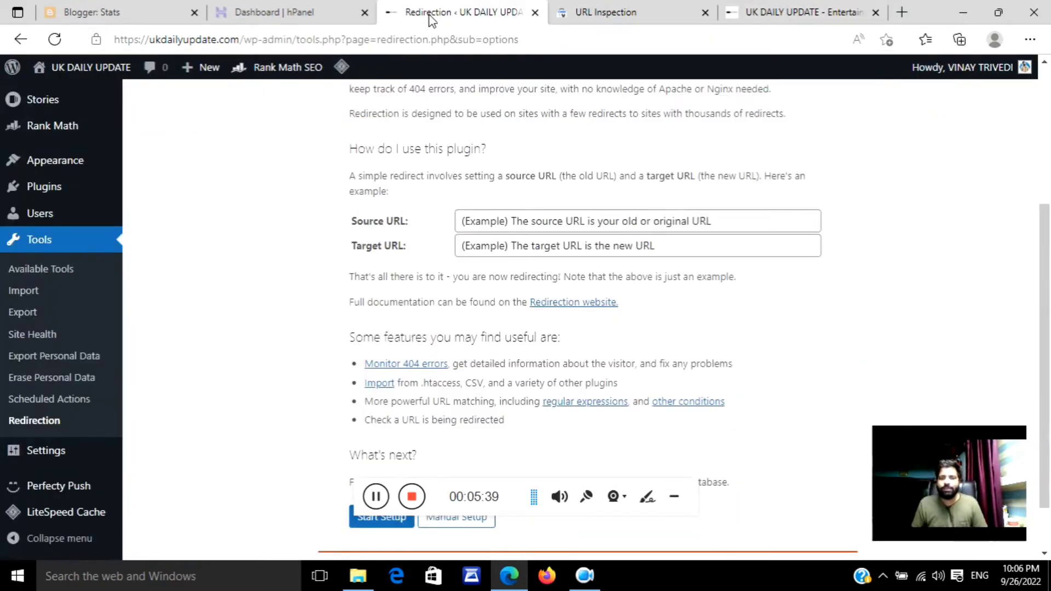
scroll(395, 233, "down", 2)
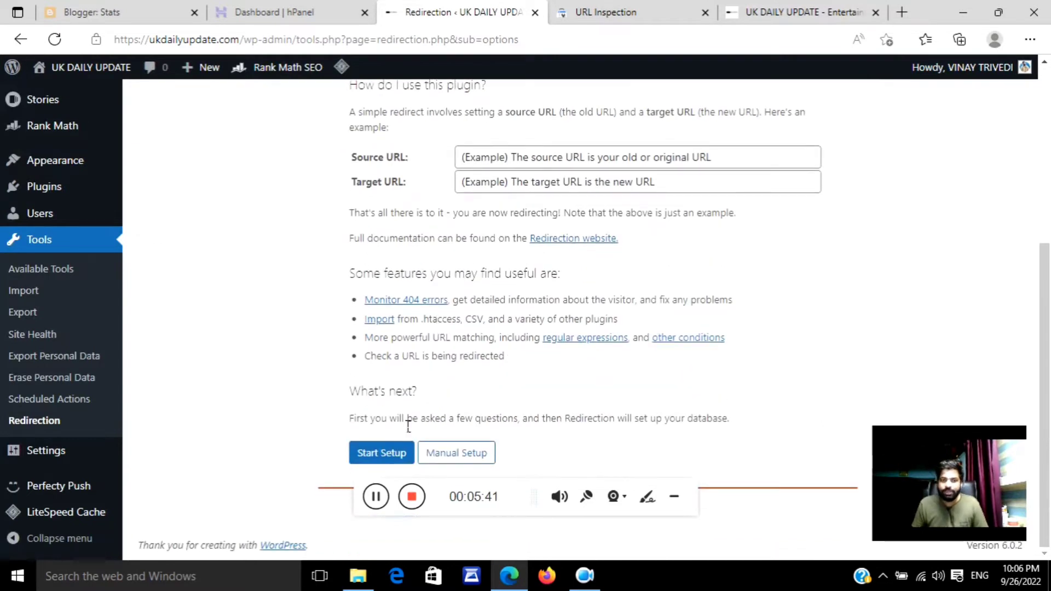
left_click(379, 456)
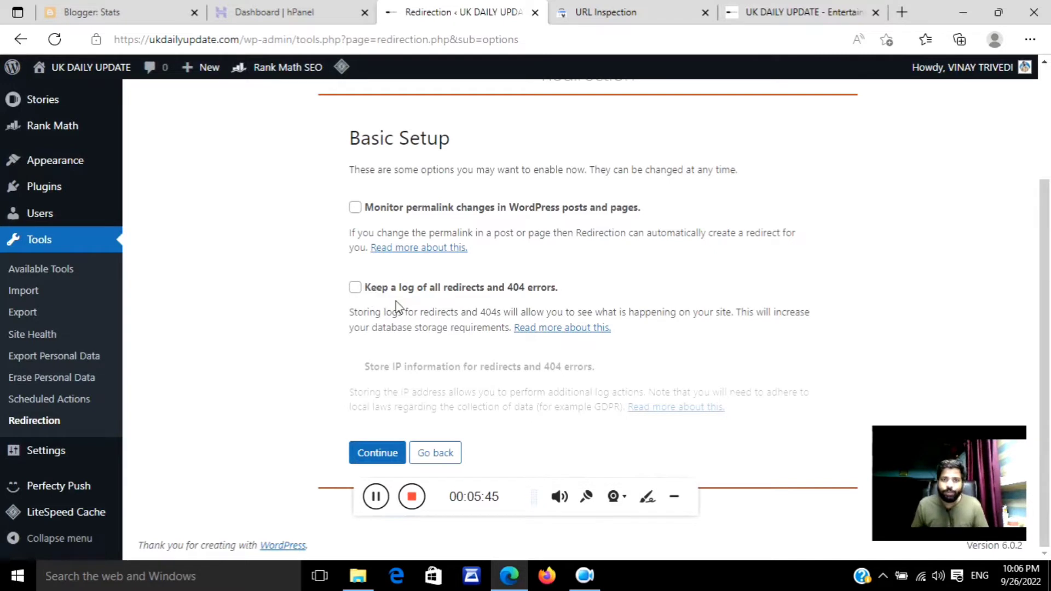
left_click(375, 497)
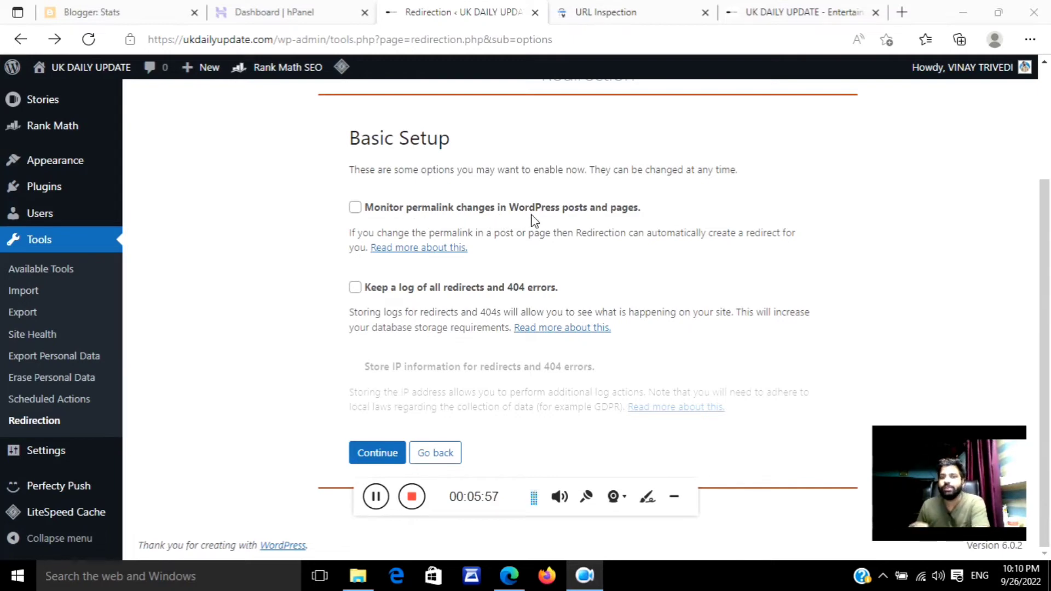
left_click(366, 210)
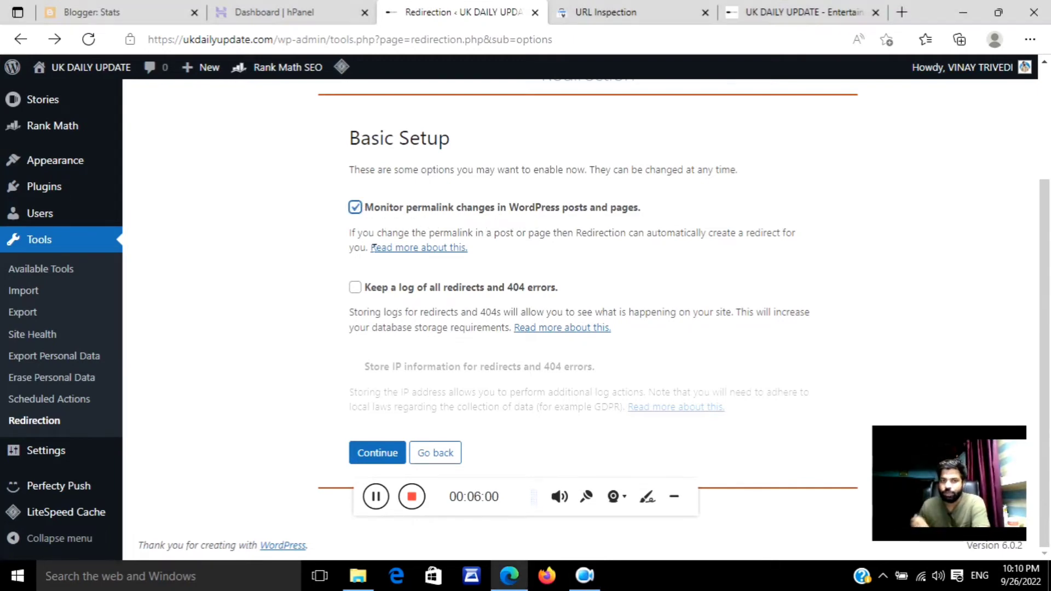
left_click(388, 457)
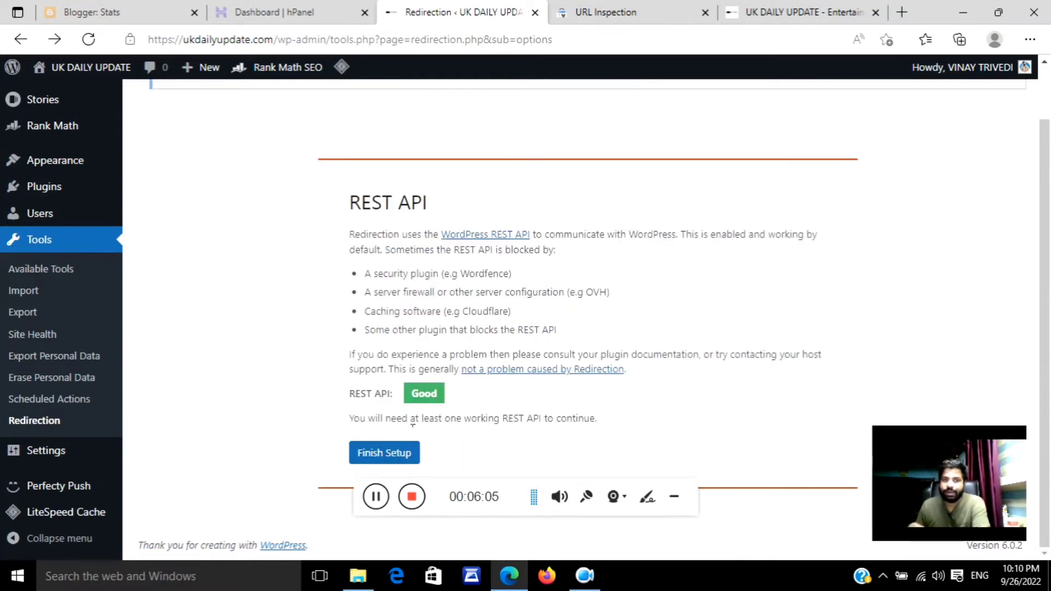
left_click(390, 454)
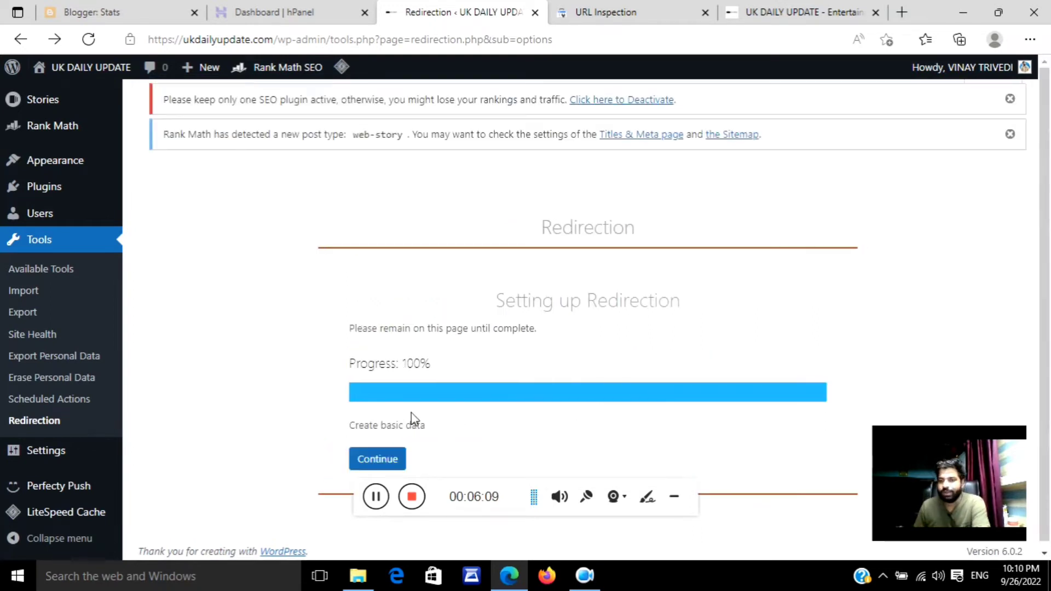
left_click(382, 460)
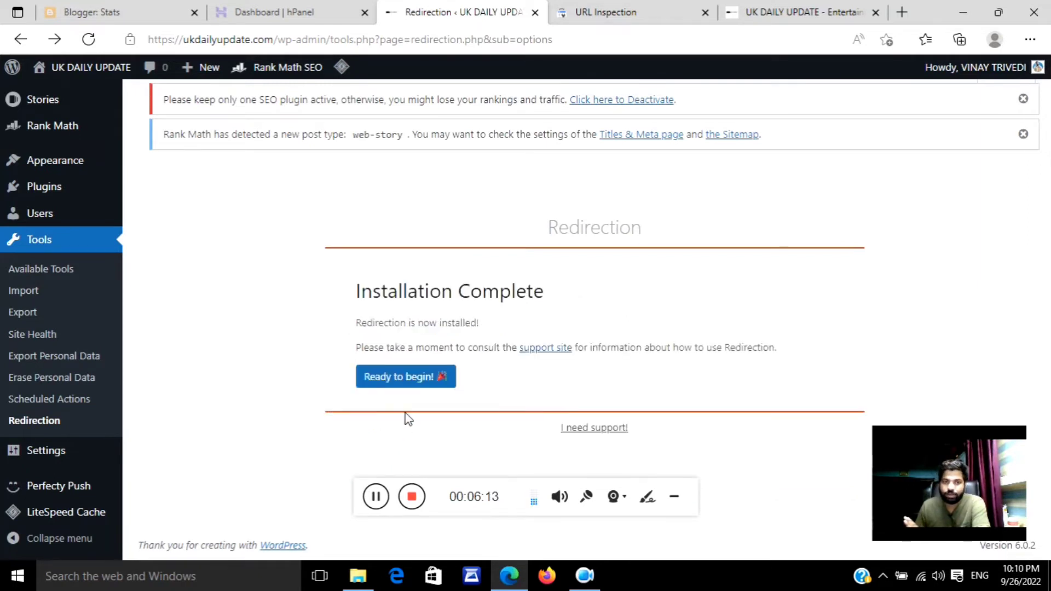
left_click(408, 385)
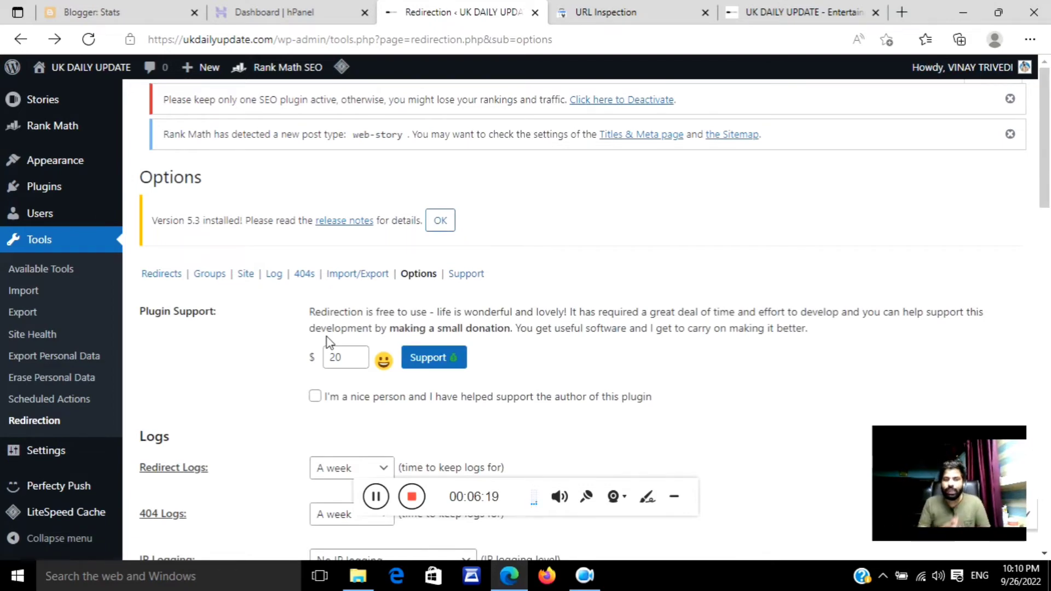
Open the plugin's Redirects page and bring up its form for adding a new redirection
scroll(261, 286, "down", 3)
scroll(252, 276, "up", 1)
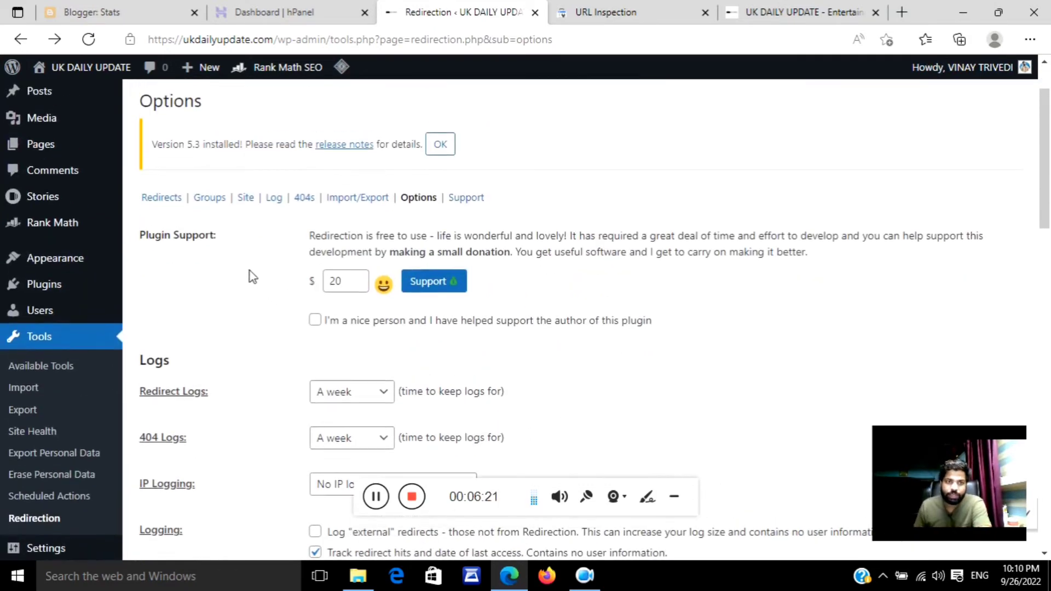
left_click(164, 204)
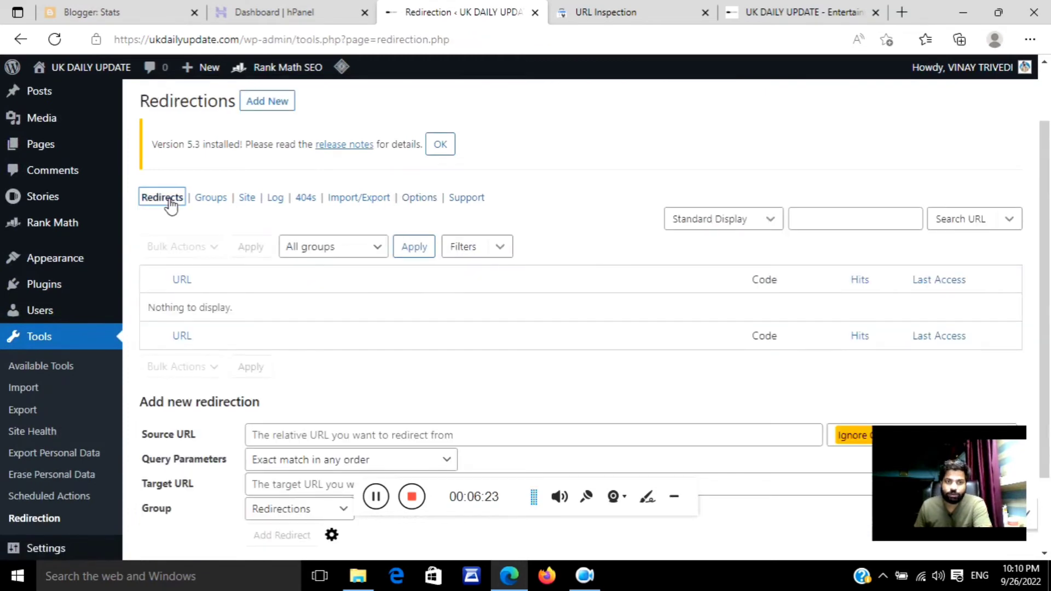
scroll(232, 214, "down", 2)
scroll(278, 290, "up", 1)
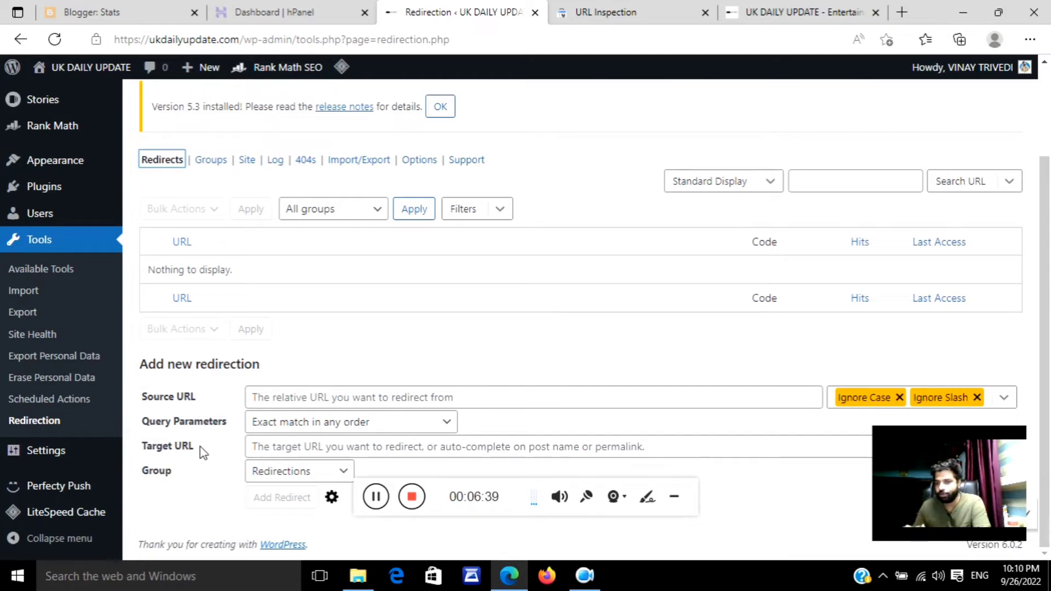
left_click(379, 495)
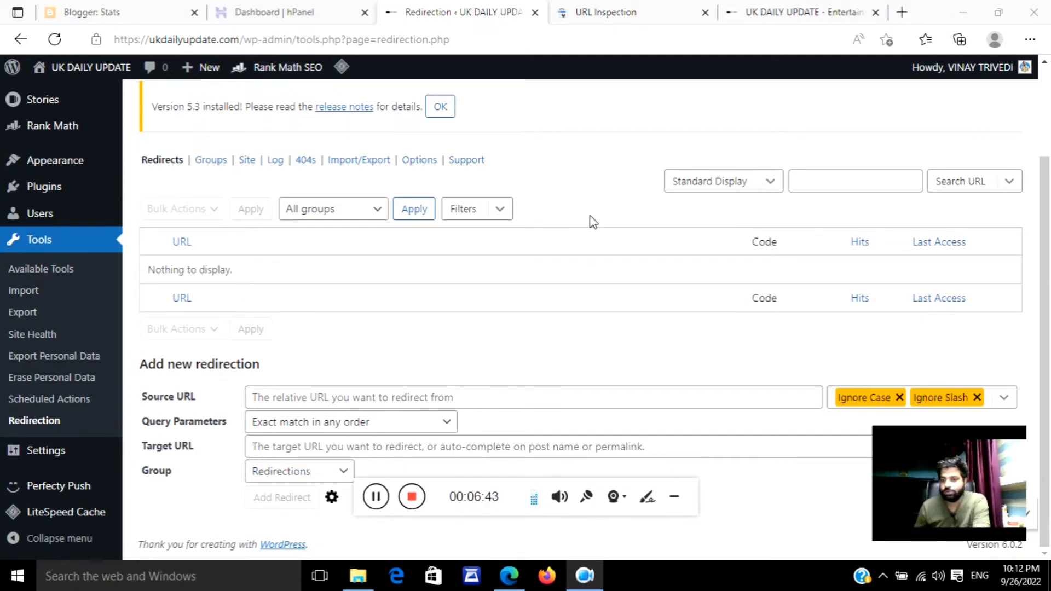
Copy the inspected about-us/?amp=1 URL from Search Console and enter it as the new redirection's source URL
left_click(630, 15)
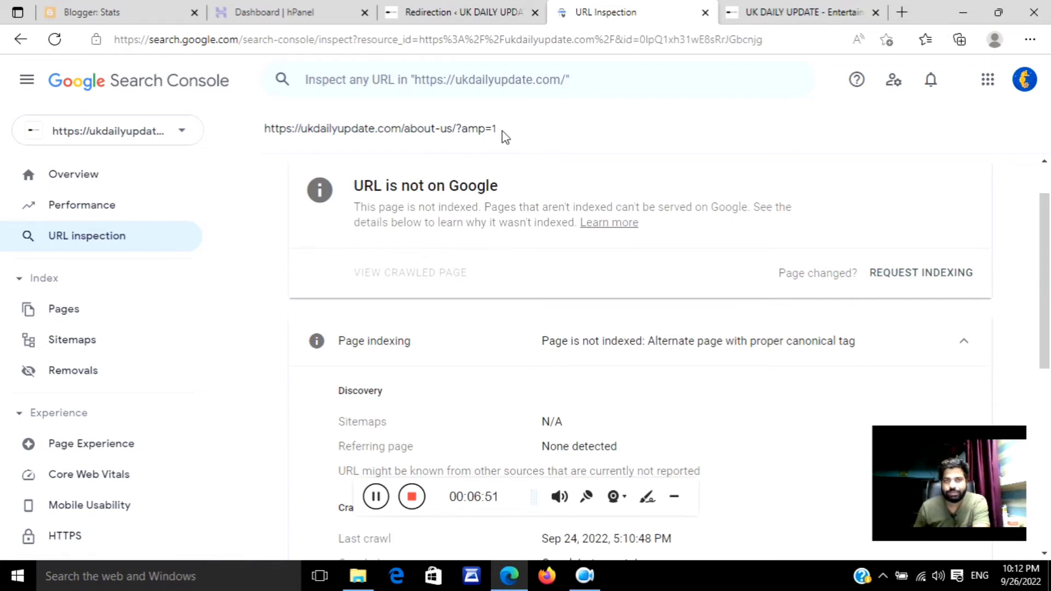
left_click_drag(517, 132, 273, 134)
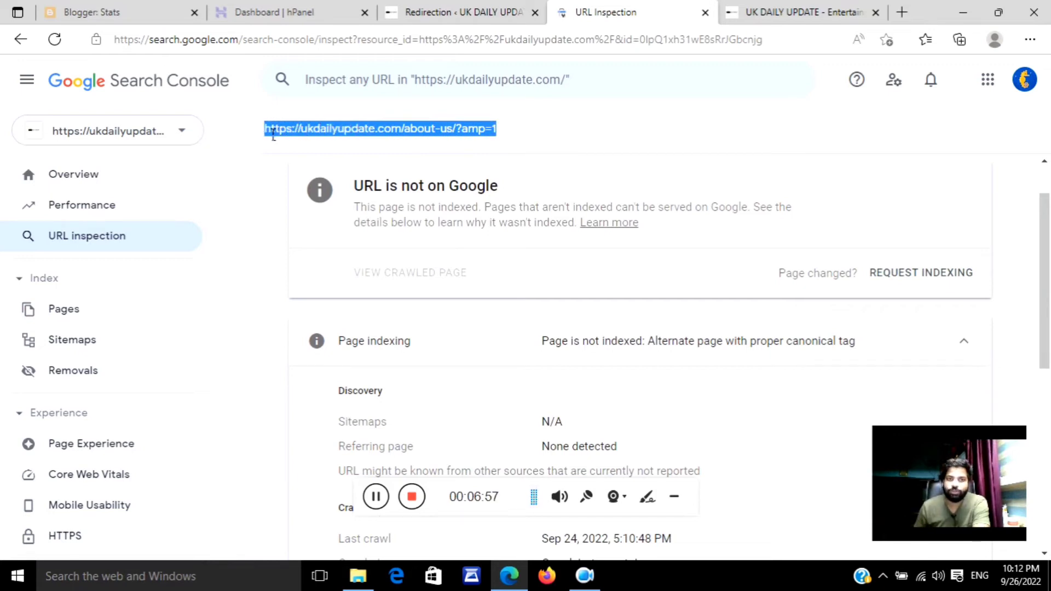
right_click(283, 137)
left_click(301, 146)
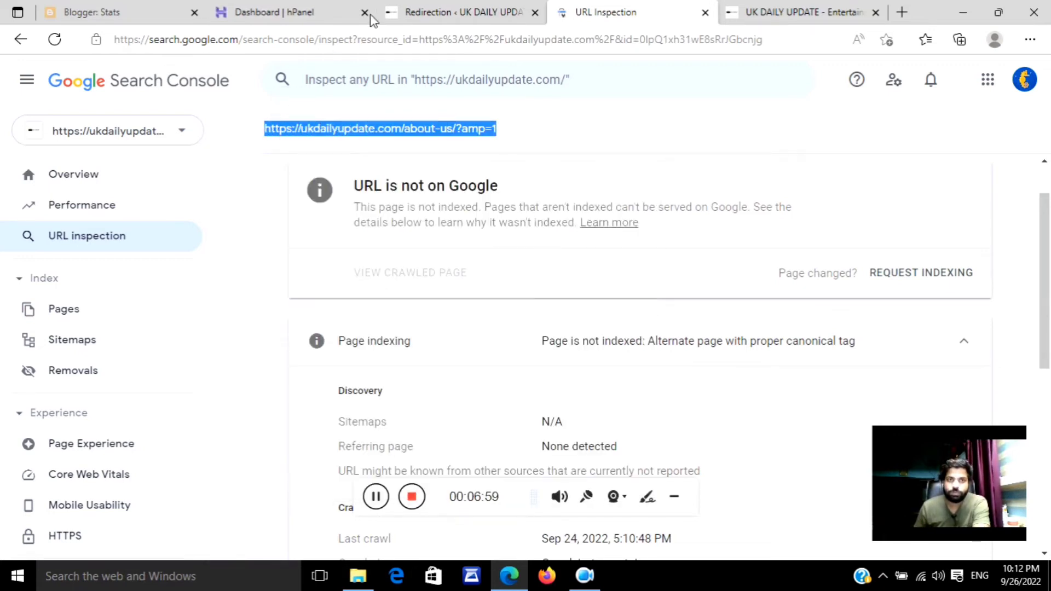
left_click(416, 13)
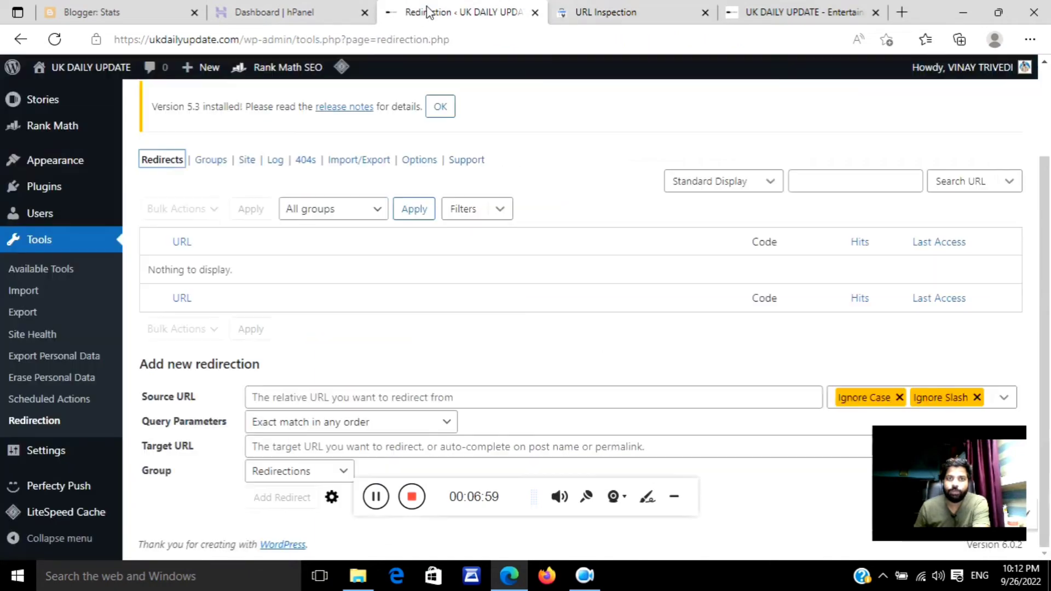
left_click(322, 404)
key("ctrl+v")
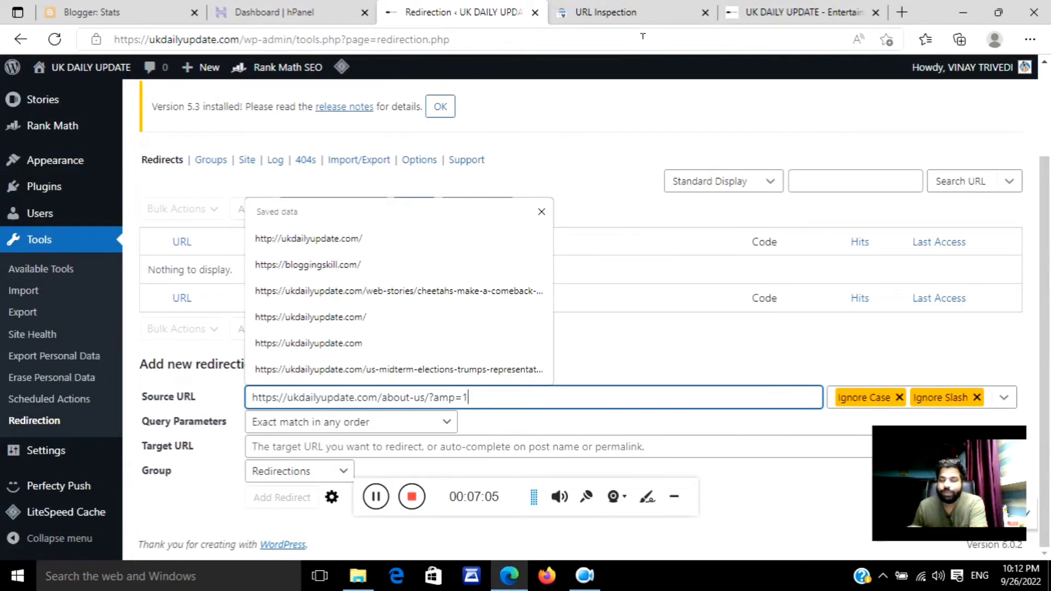
left_click(760, 13)
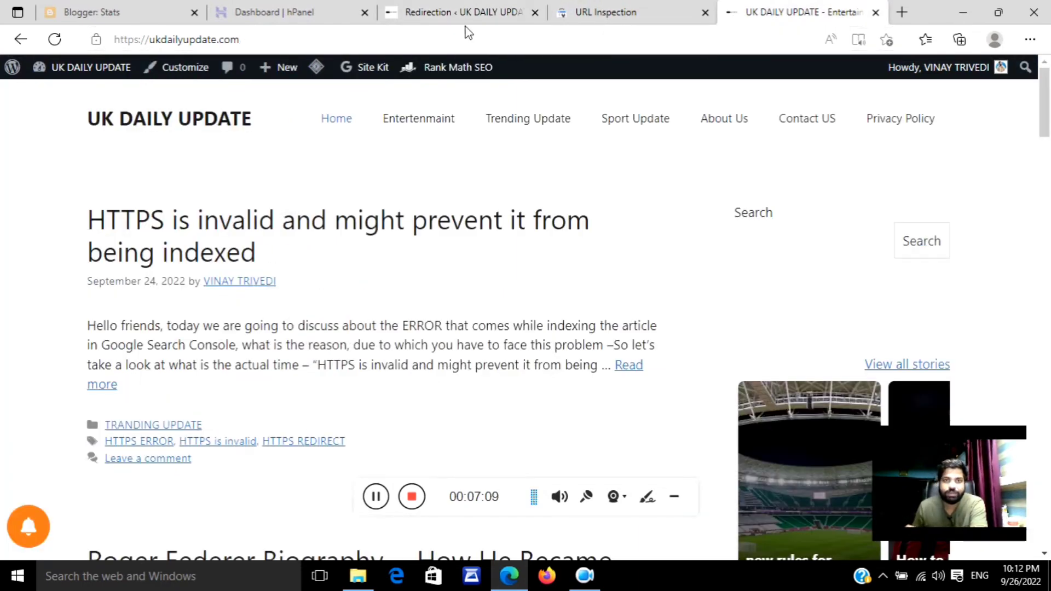
left_click(595, 13)
scroll(538, 277, "down", 6)
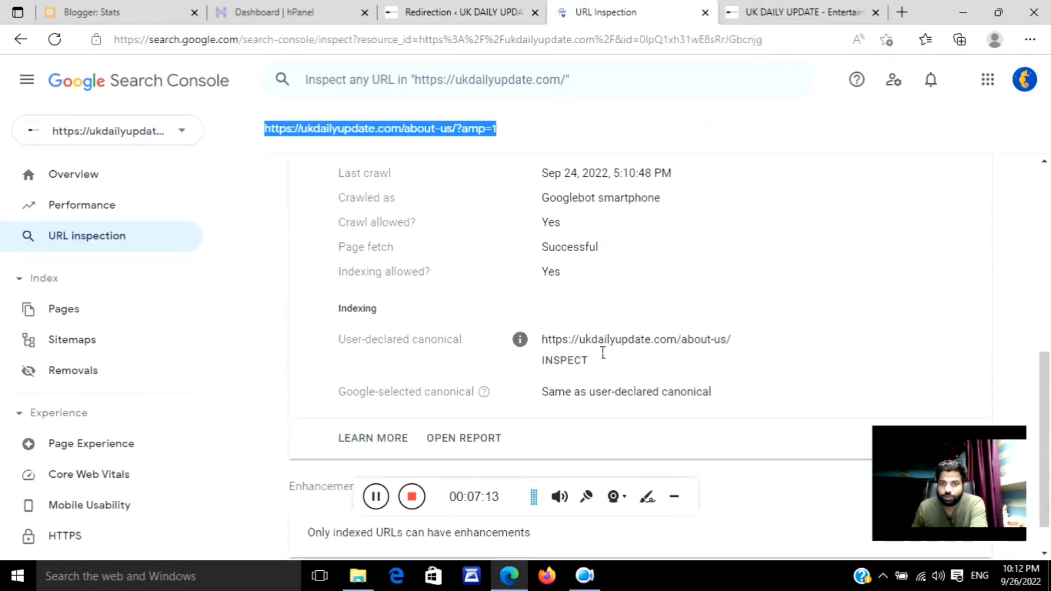
left_click(555, 349)
left_click_drag(555, 348, 732, 341)
left_click_drag(731, 340, 544, 333)
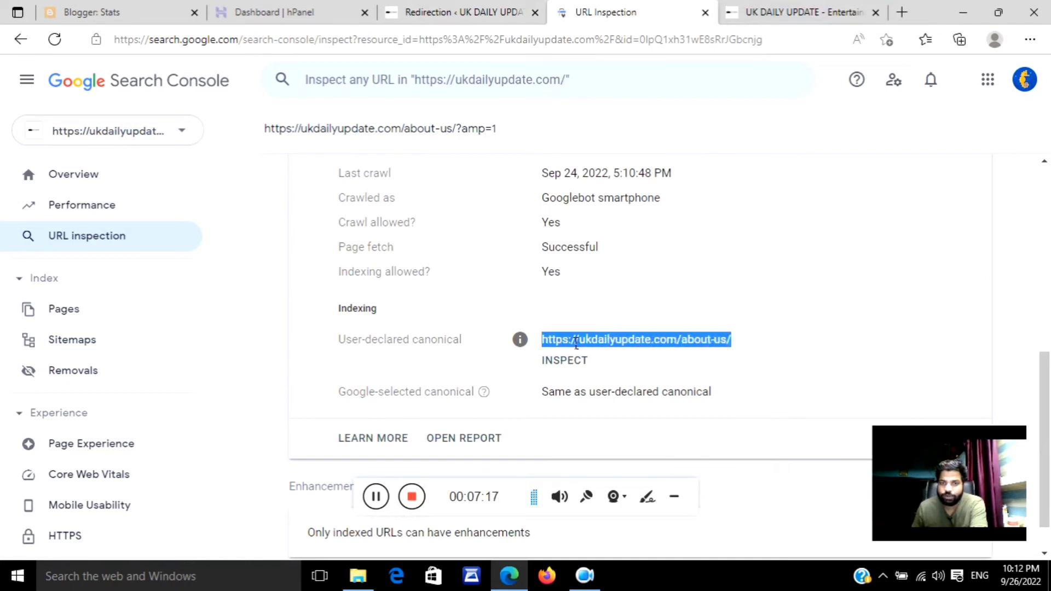
right_click(566, 339)
left_click(608, 212)
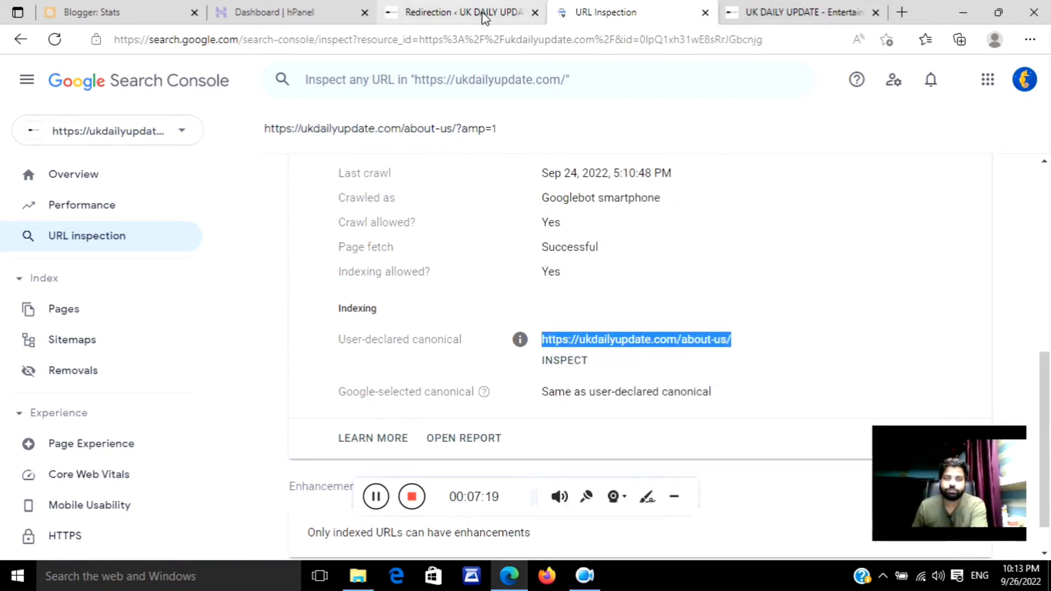
left_click(460, 12)
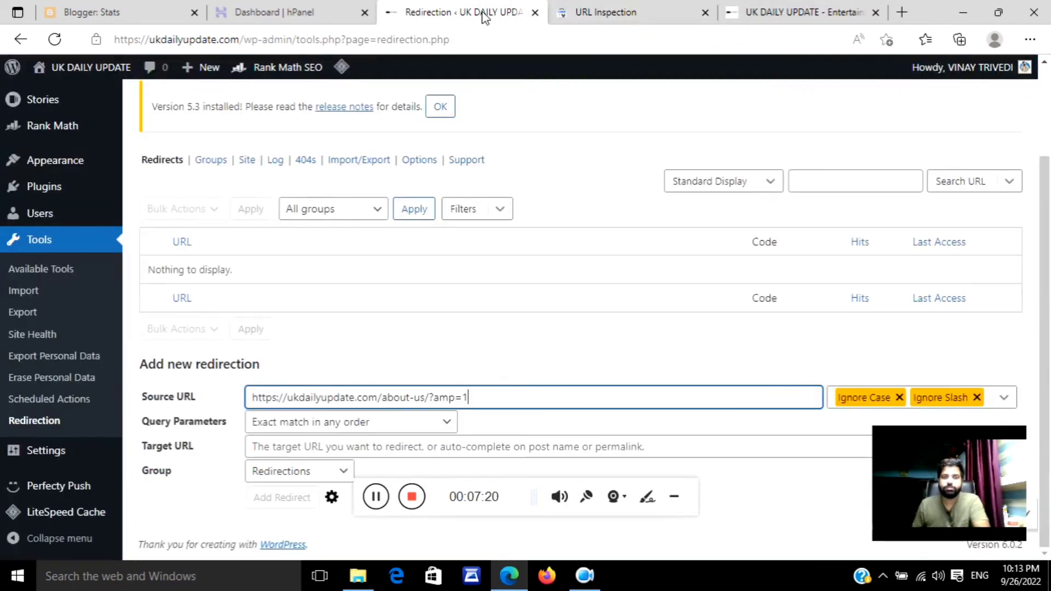
left_click(290, 449)
key("ctrl+v")
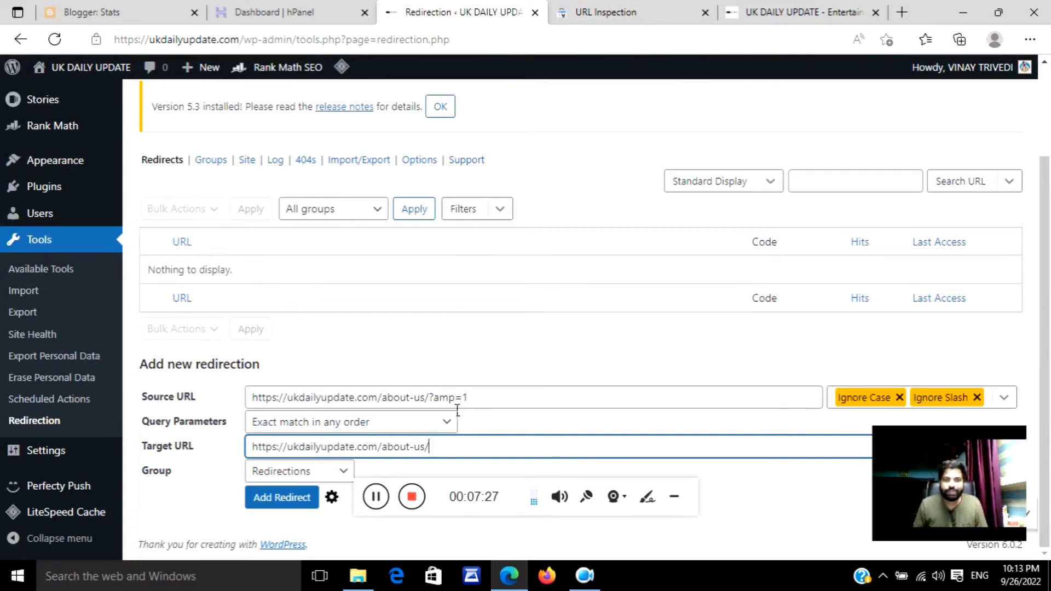
Add the about-us redirect and check its entry in the redirects list
left_click(297, 501)
scroll(370, 429, "down", 3)
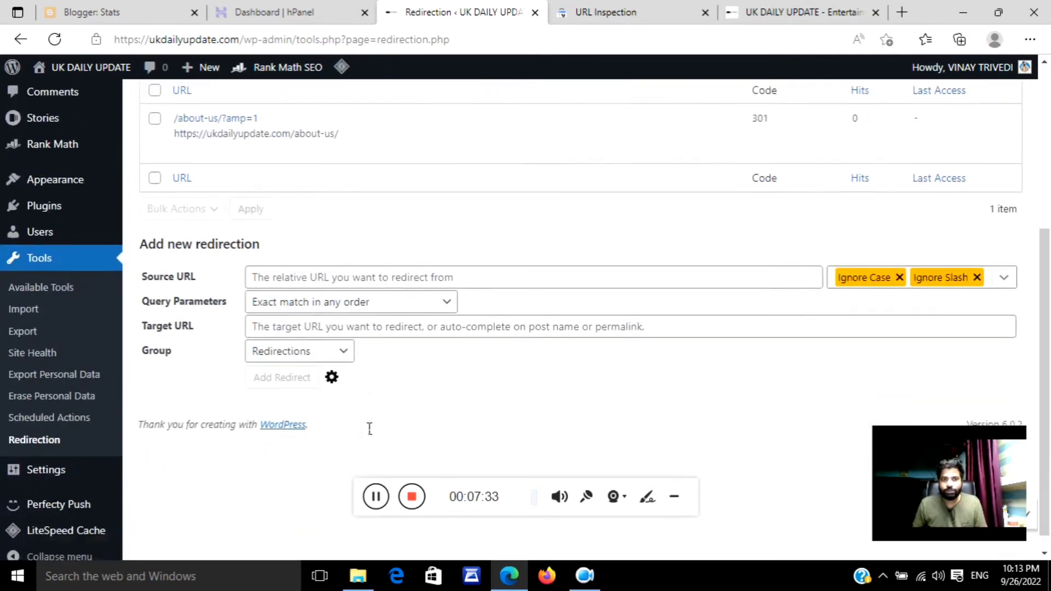
scroll(370, 428, "up", 3)
mouse_move(201, 242)
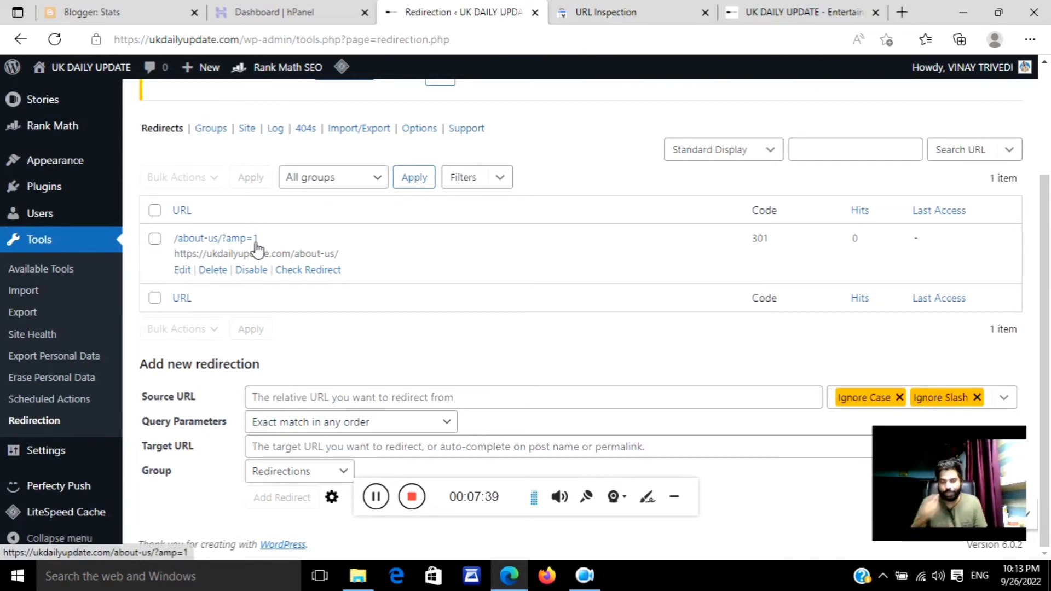
Copy the full inspected about-us/?amp=1 URL from Search Console again
left_click(602, 11)
scroll(570, 234, "up", 7)
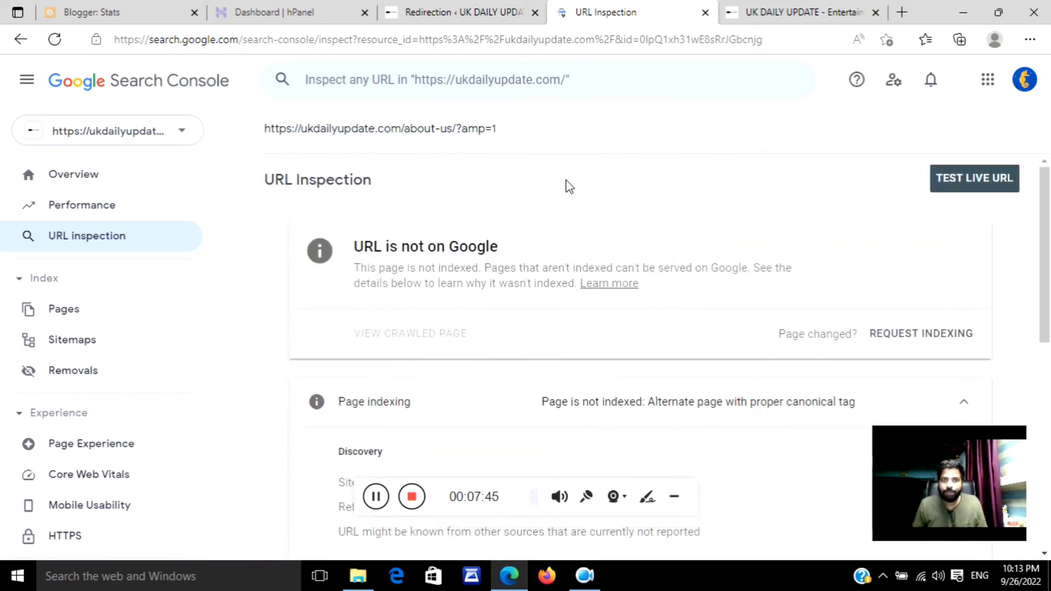
left_click_drag(497, 130, 275, 134)
right_click(276, 134)
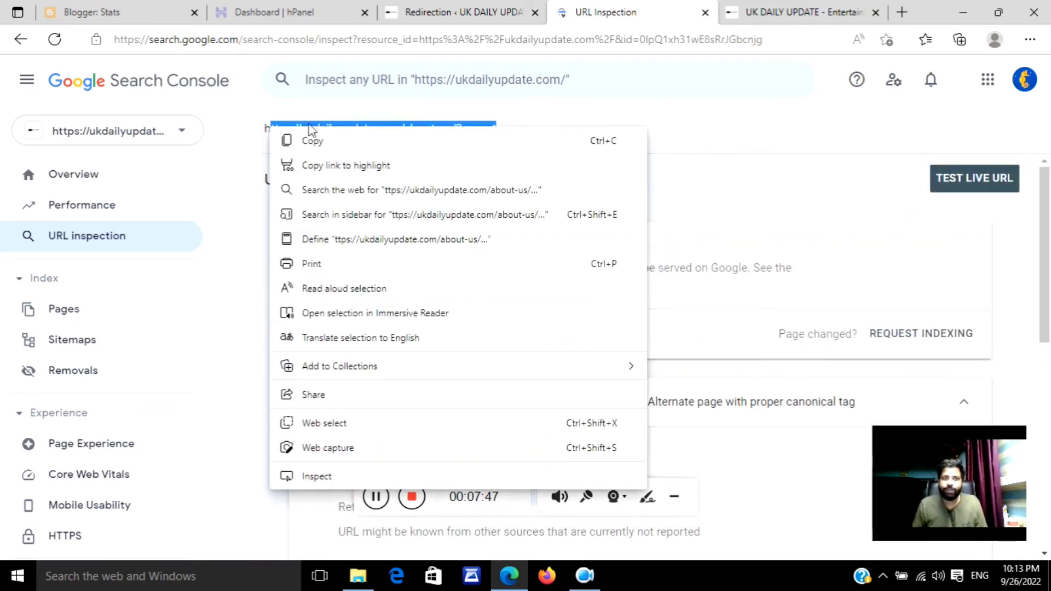
left_click(334, 131)
triple_click(337, 133)
right_click(338, 133)
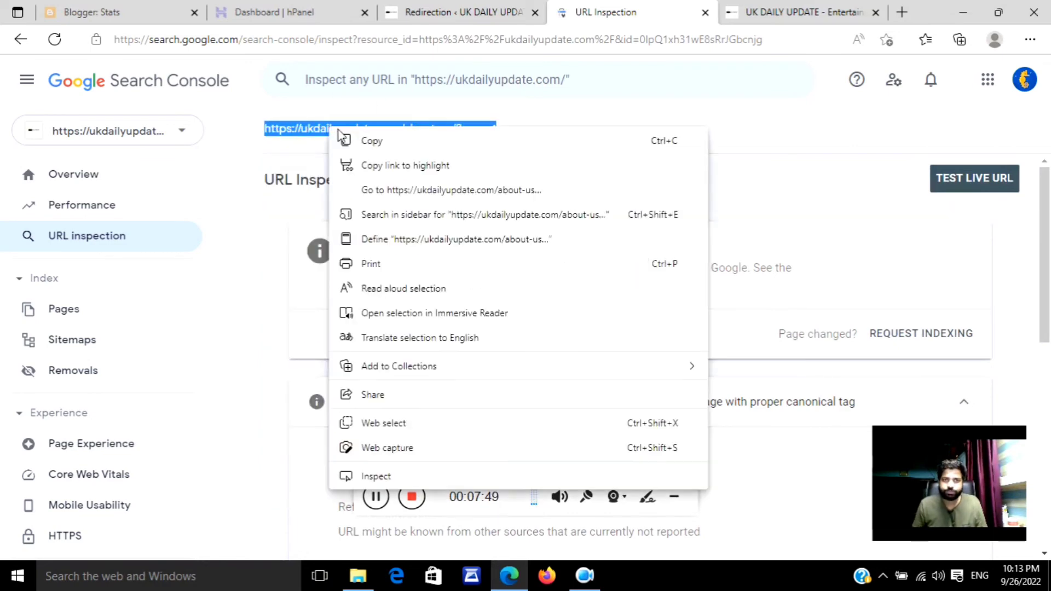
left_click(382, 146)
Test the redirect by loading the copied about-us/?amp=1 URL twice in the live site's browser tab
left_click(799, 14)
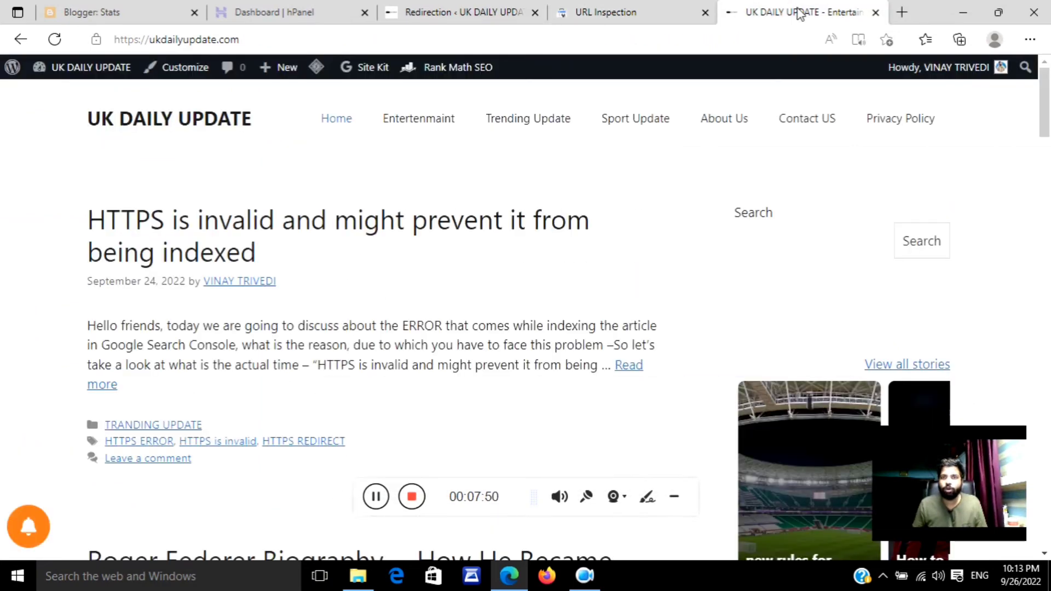
left_click(416, 40)
key("ctrl+v")
key("Return")
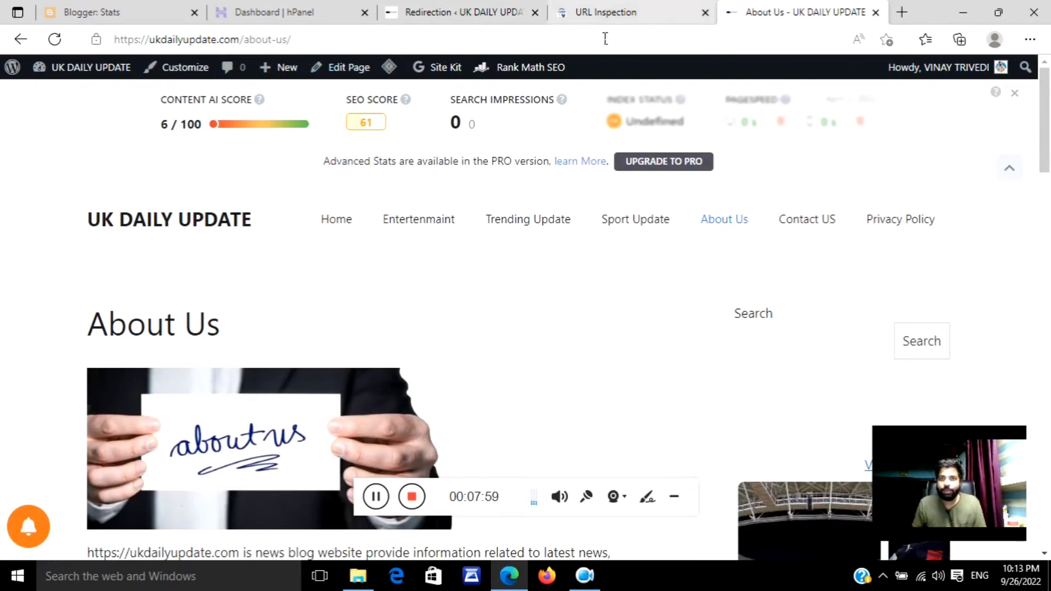
left_click(577, 48)
key("ctrl+v")
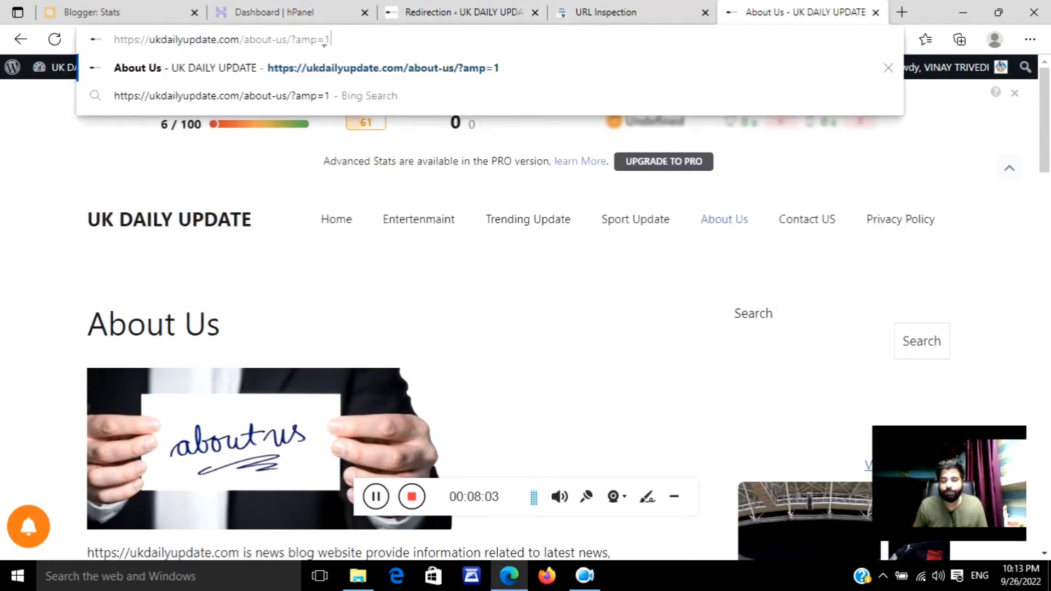
key("Return")
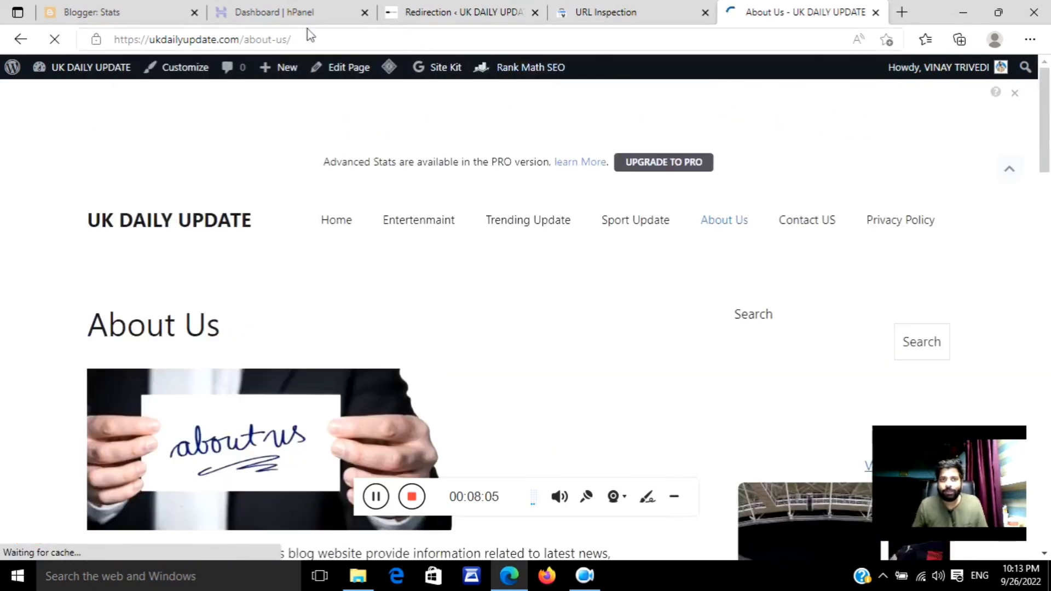
Review the user-declared canonical in the URL inspection against the redirect saved in WordPress
left_click(666, 11)
scroll(621, 222, "down", 3)
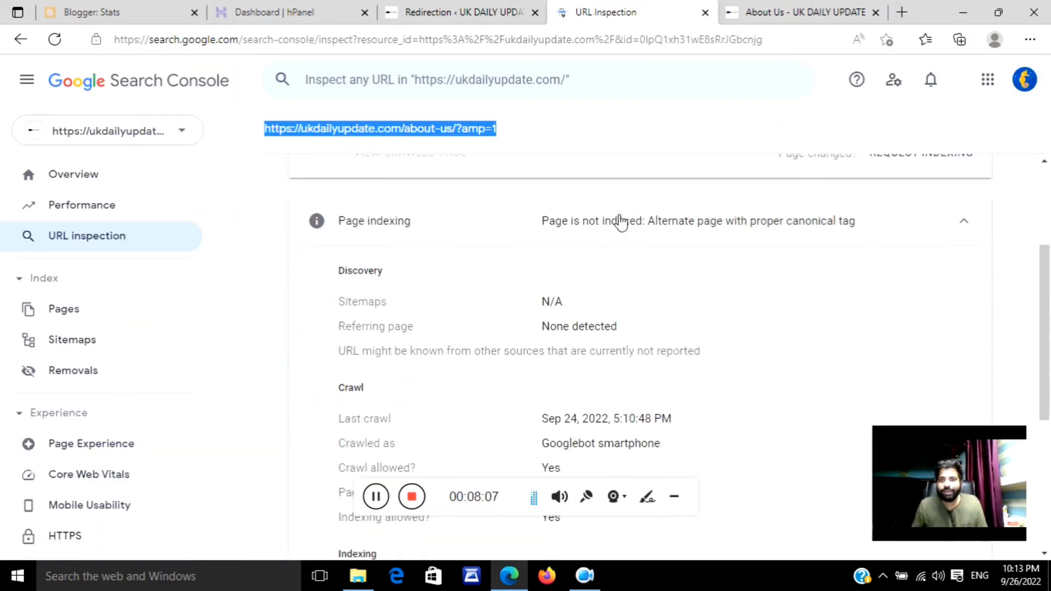
scroll(617, 356, "down", 5)
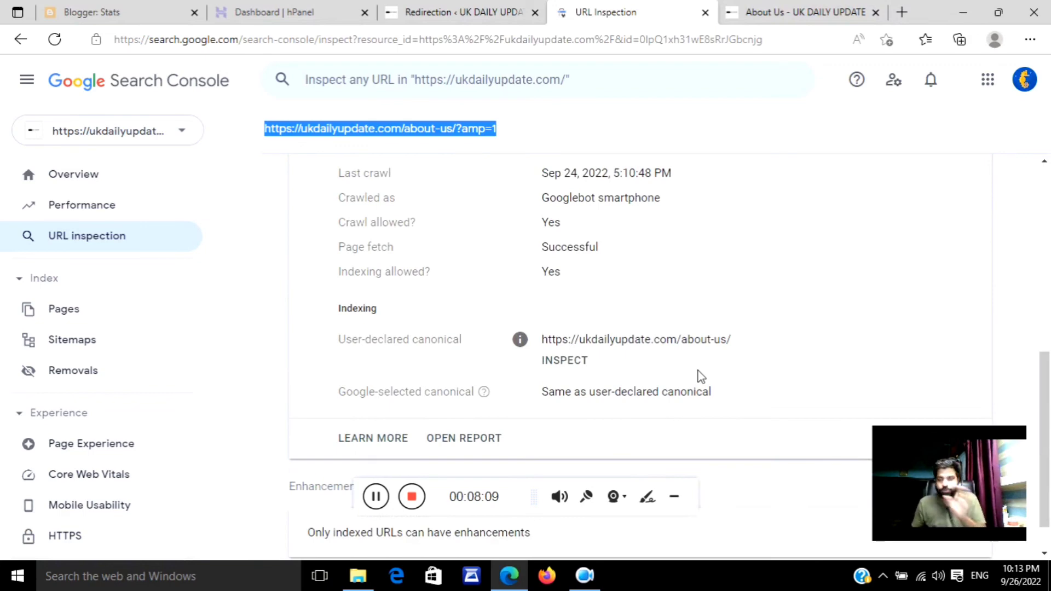
left_click(490, 20)
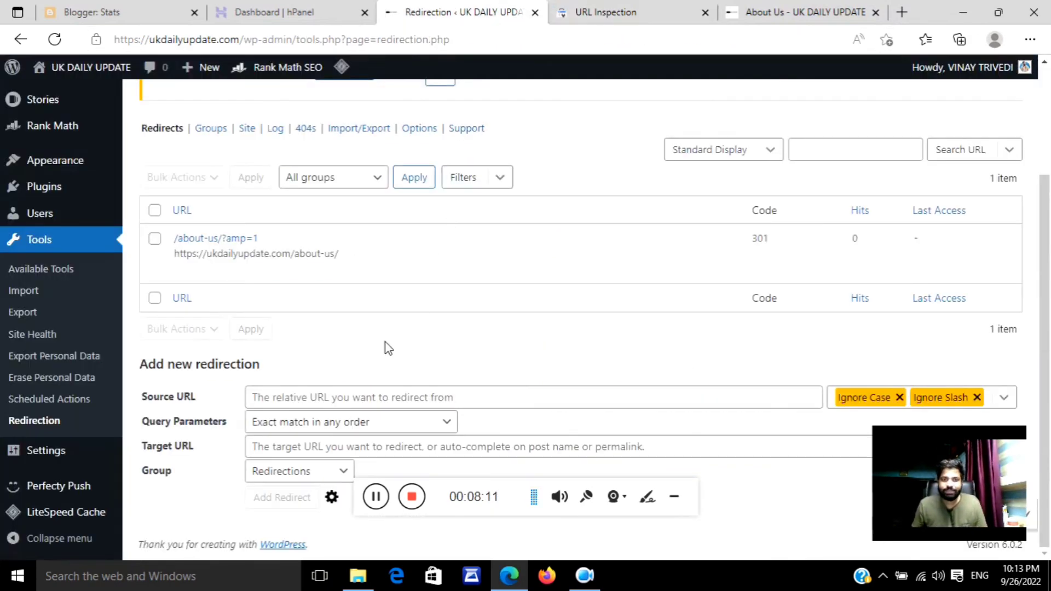
Open Search Console's page indexing report for "Alternate page with proper canonical tag" and go to its example URLs
left_click(586, 13)
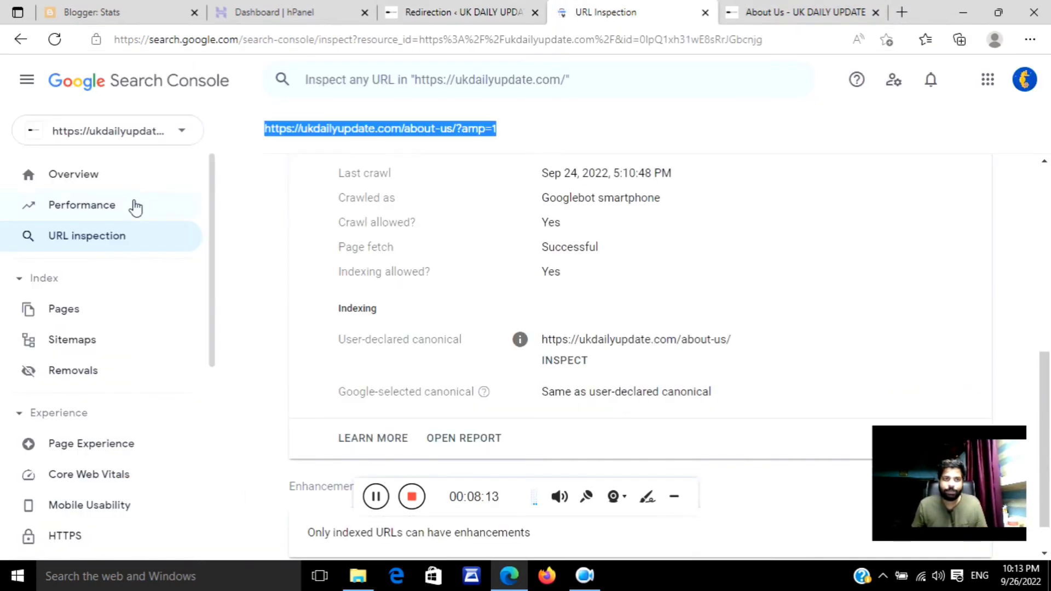
scroll(132, 241, "down", 1)
left_click(113, 179)
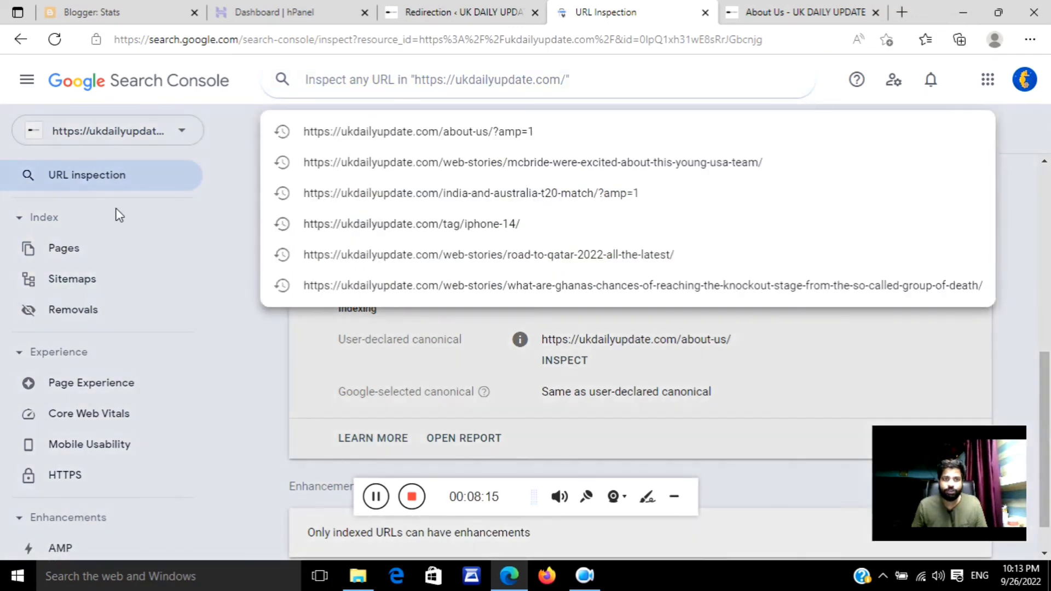
left_click(58, 253)
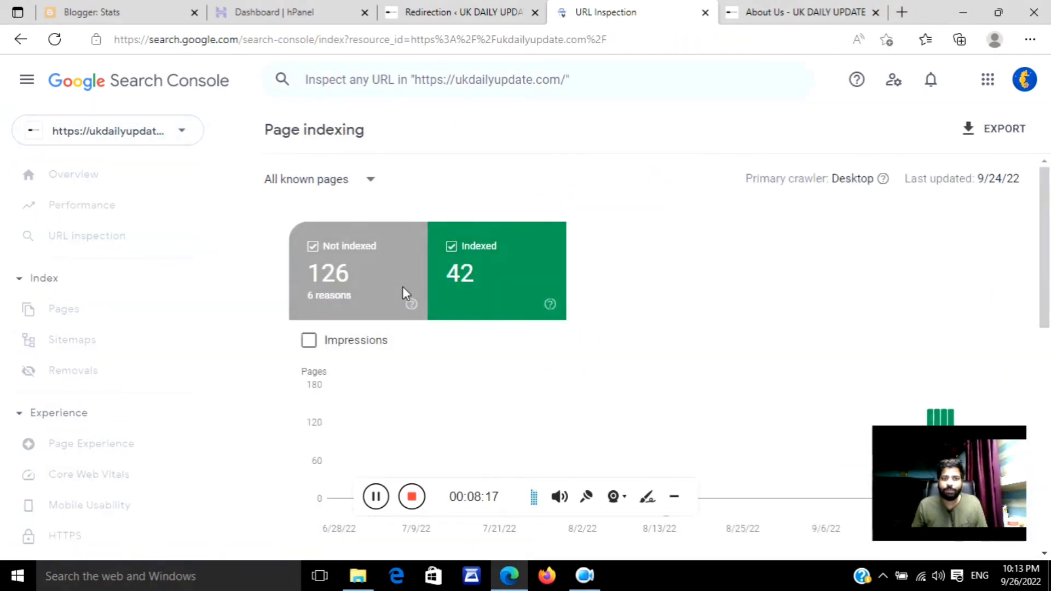
scroll(392, 332, "down", 8)
left_click(393, 328)
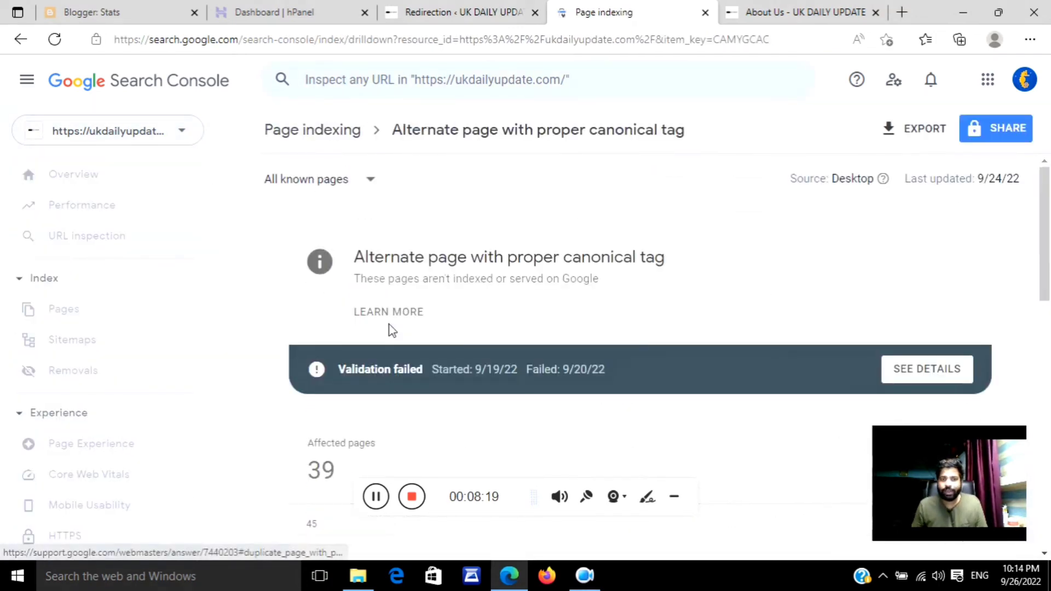
scroll(401, 317, "down", 10)
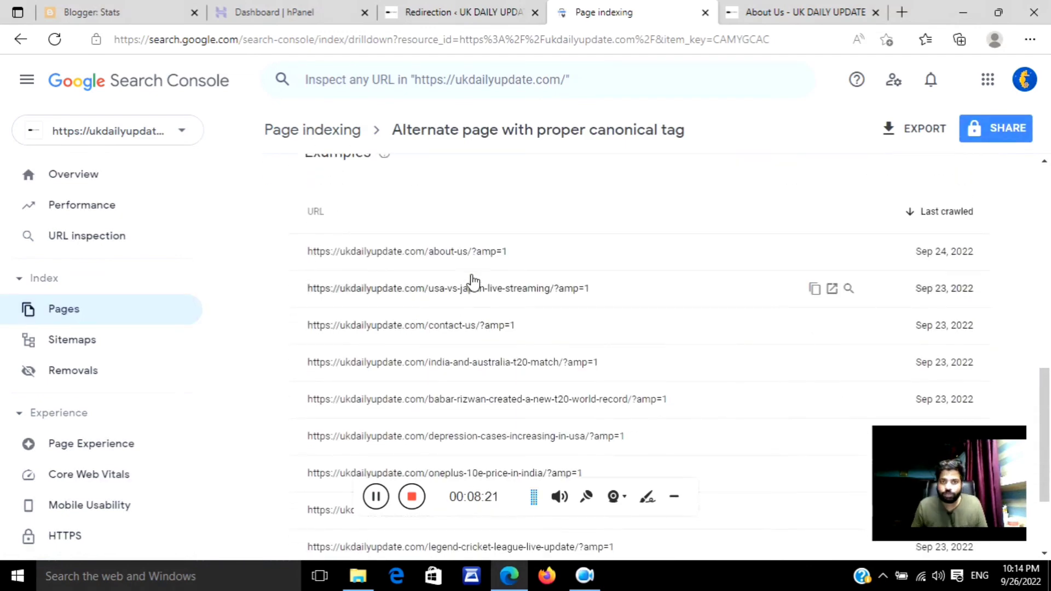